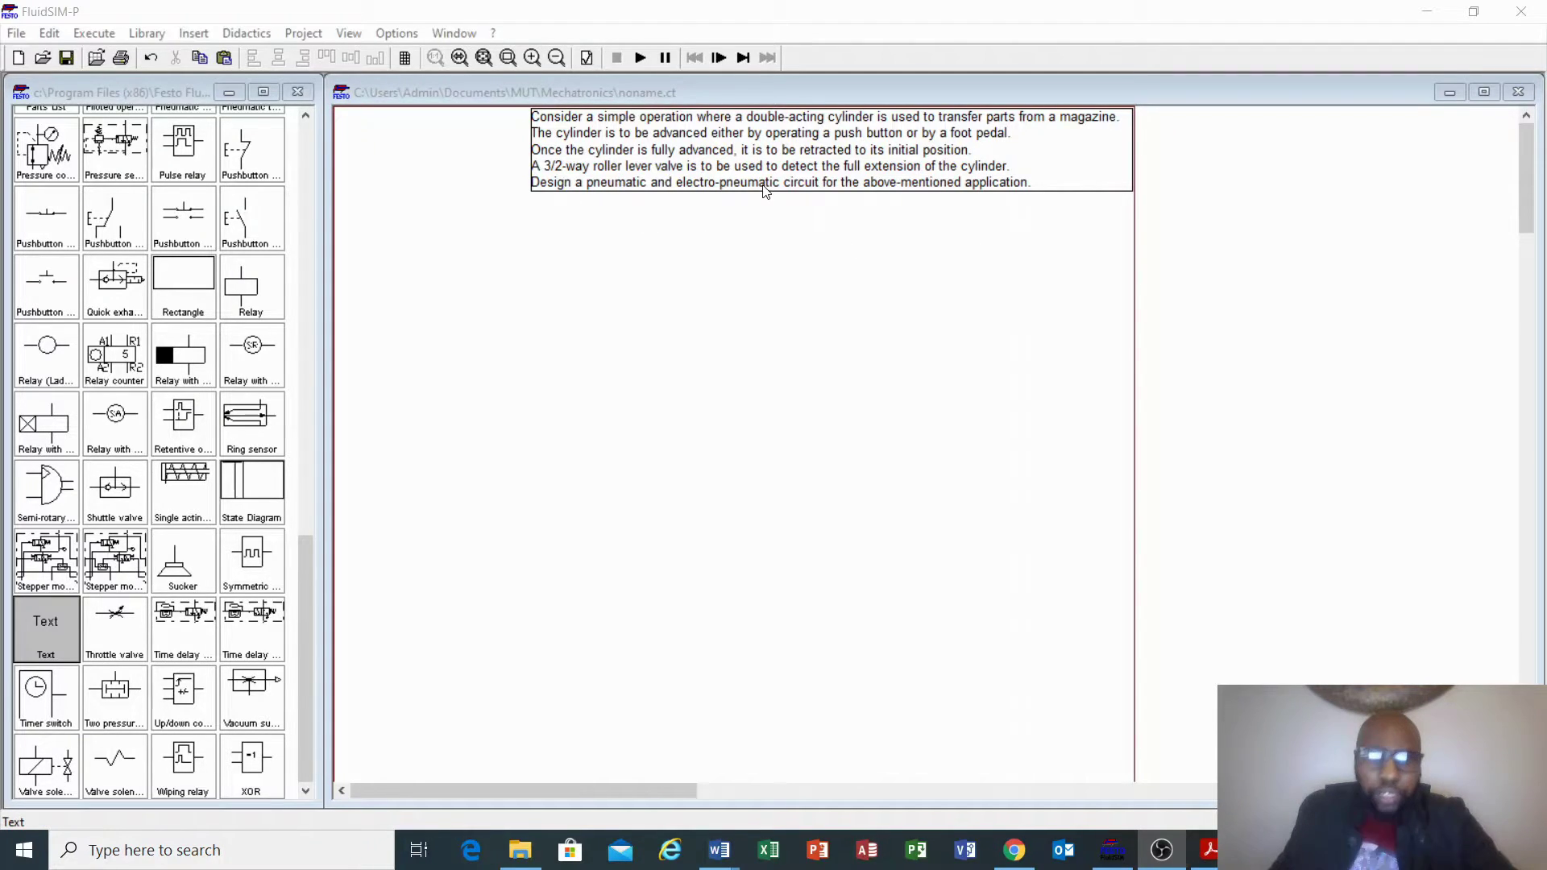
Scroll up to bring the five-line problem statement at the top of the sheet into view.
scroll(114, 496, "up", 5)
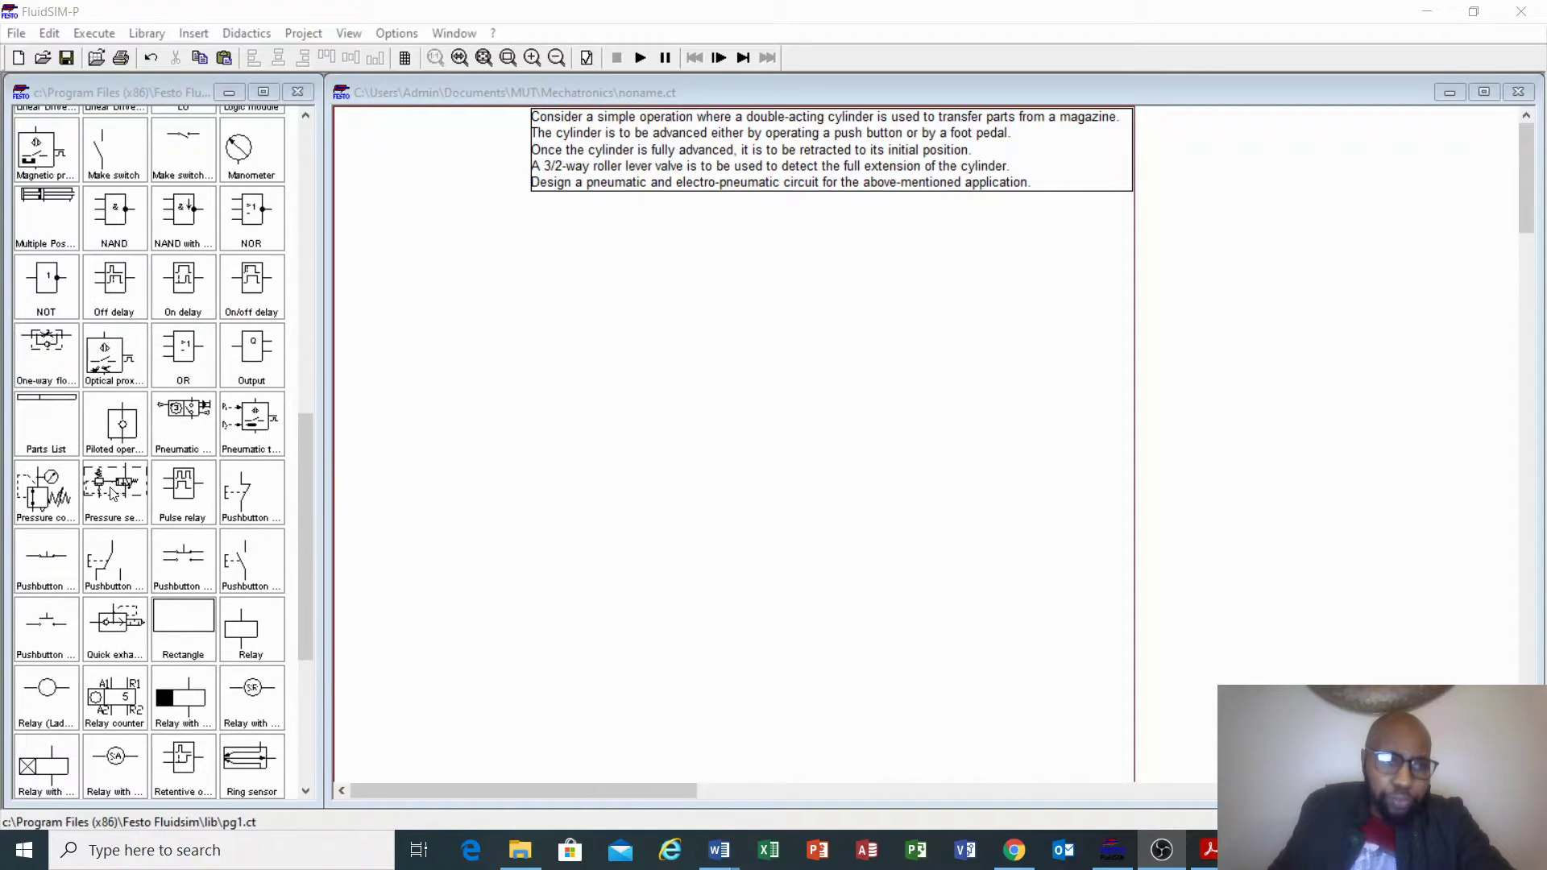
scroll(114, 496, "up", 4)
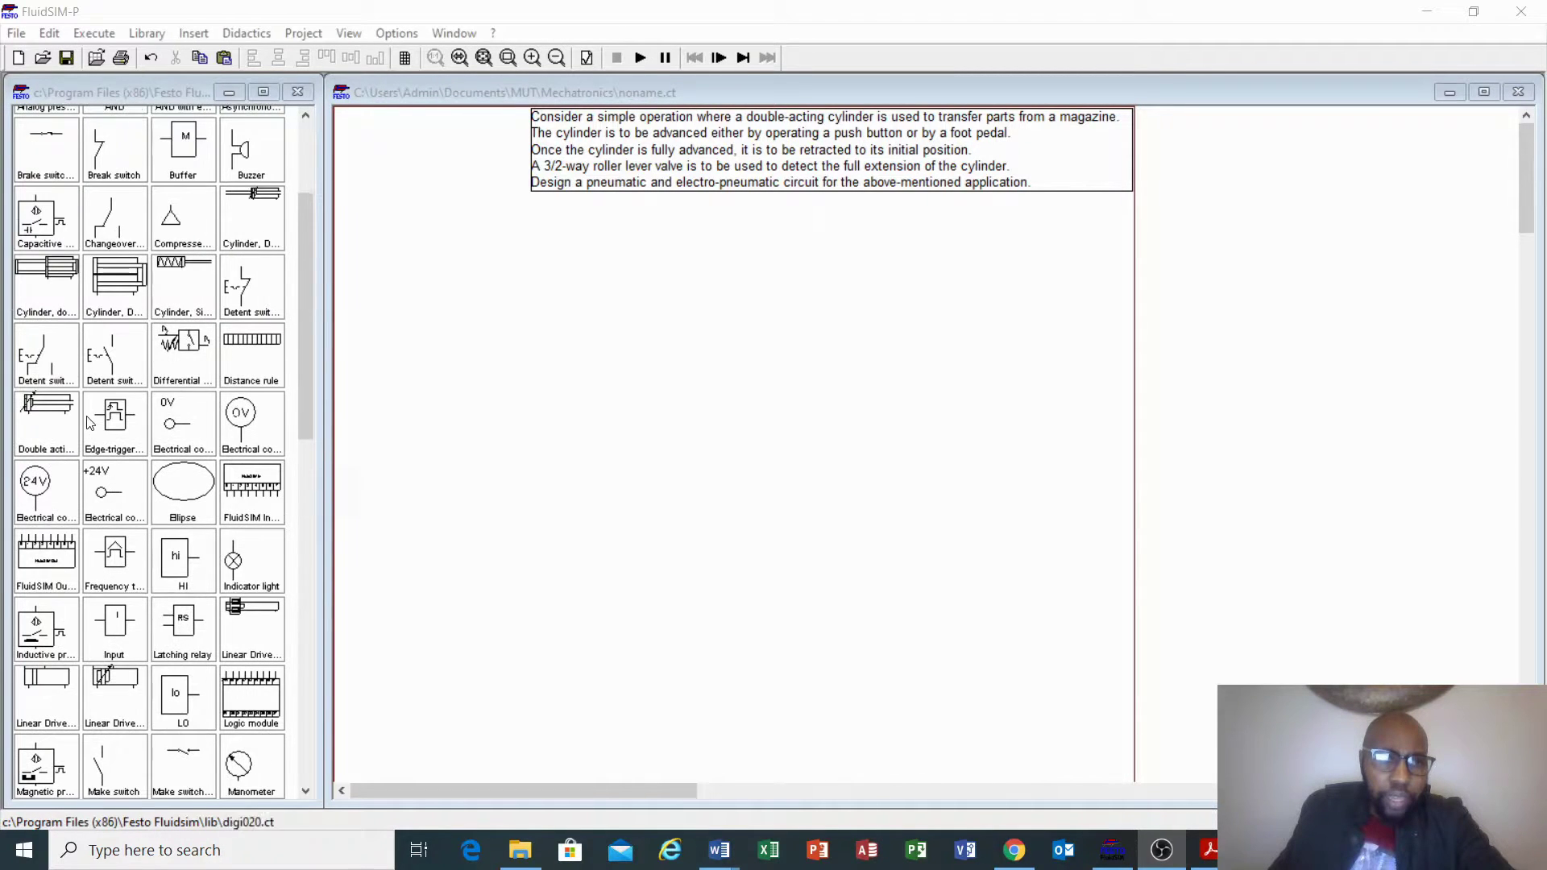
Place a double-acting cylinder on the sheet with a 5/n way valve beneath it.
left_click(46, 415)
left_click_drag(46, 415, 606, 242)
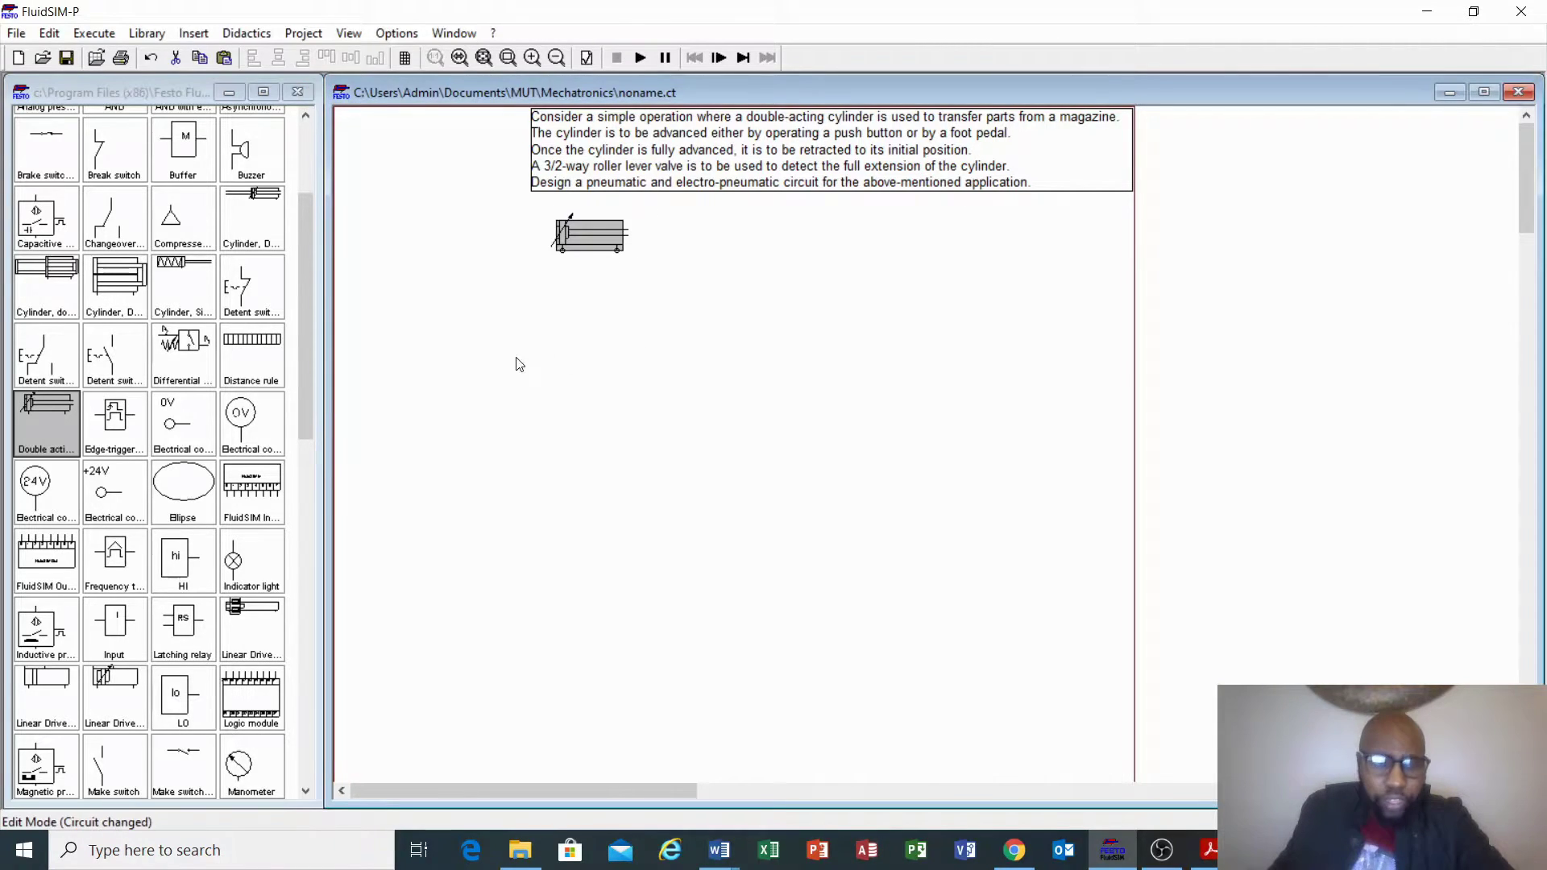
scroll(185, 322, "up", 3)
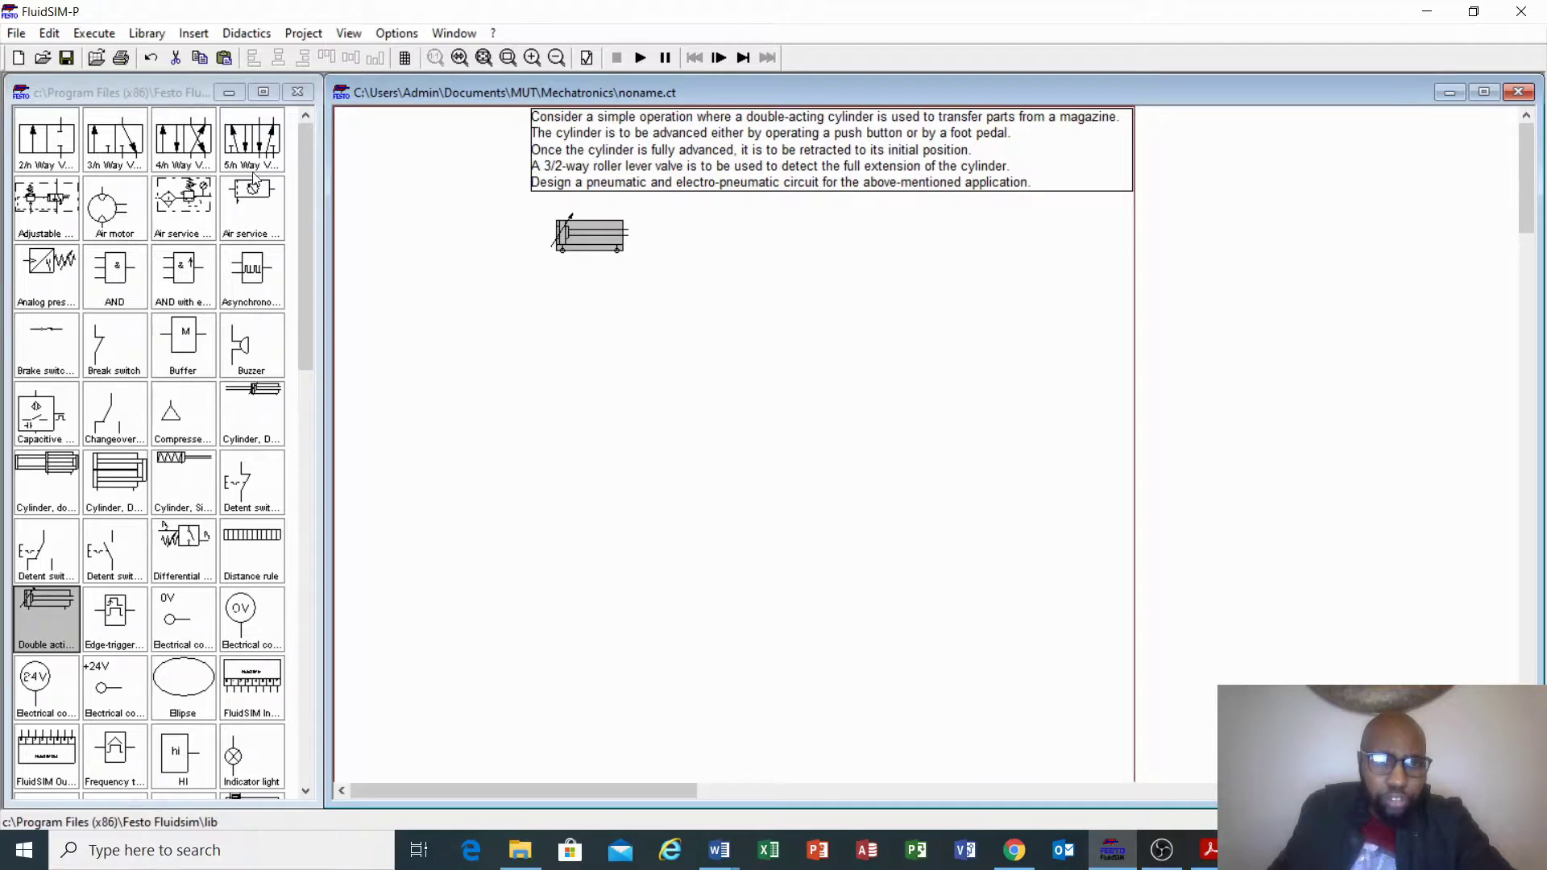
left_click(239, 131)
left_click_drag(239, 131, 592, 305)
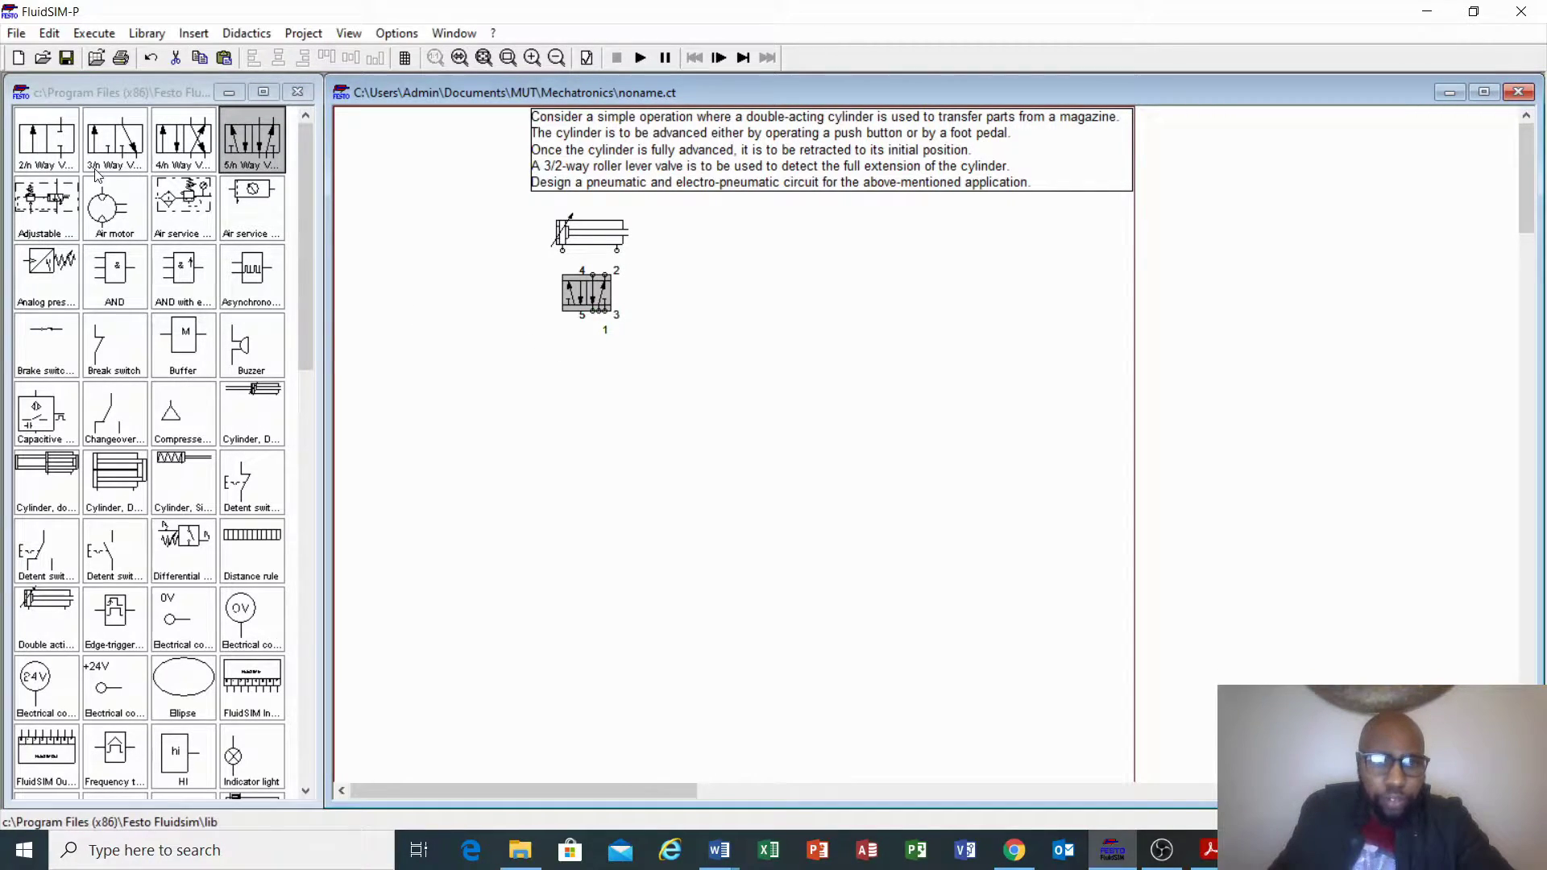
Add three 3/n way valves in an aligned row below the 5/n valve.
left_click(96, 137)
left_click_drag(96, 137, 424, 390)
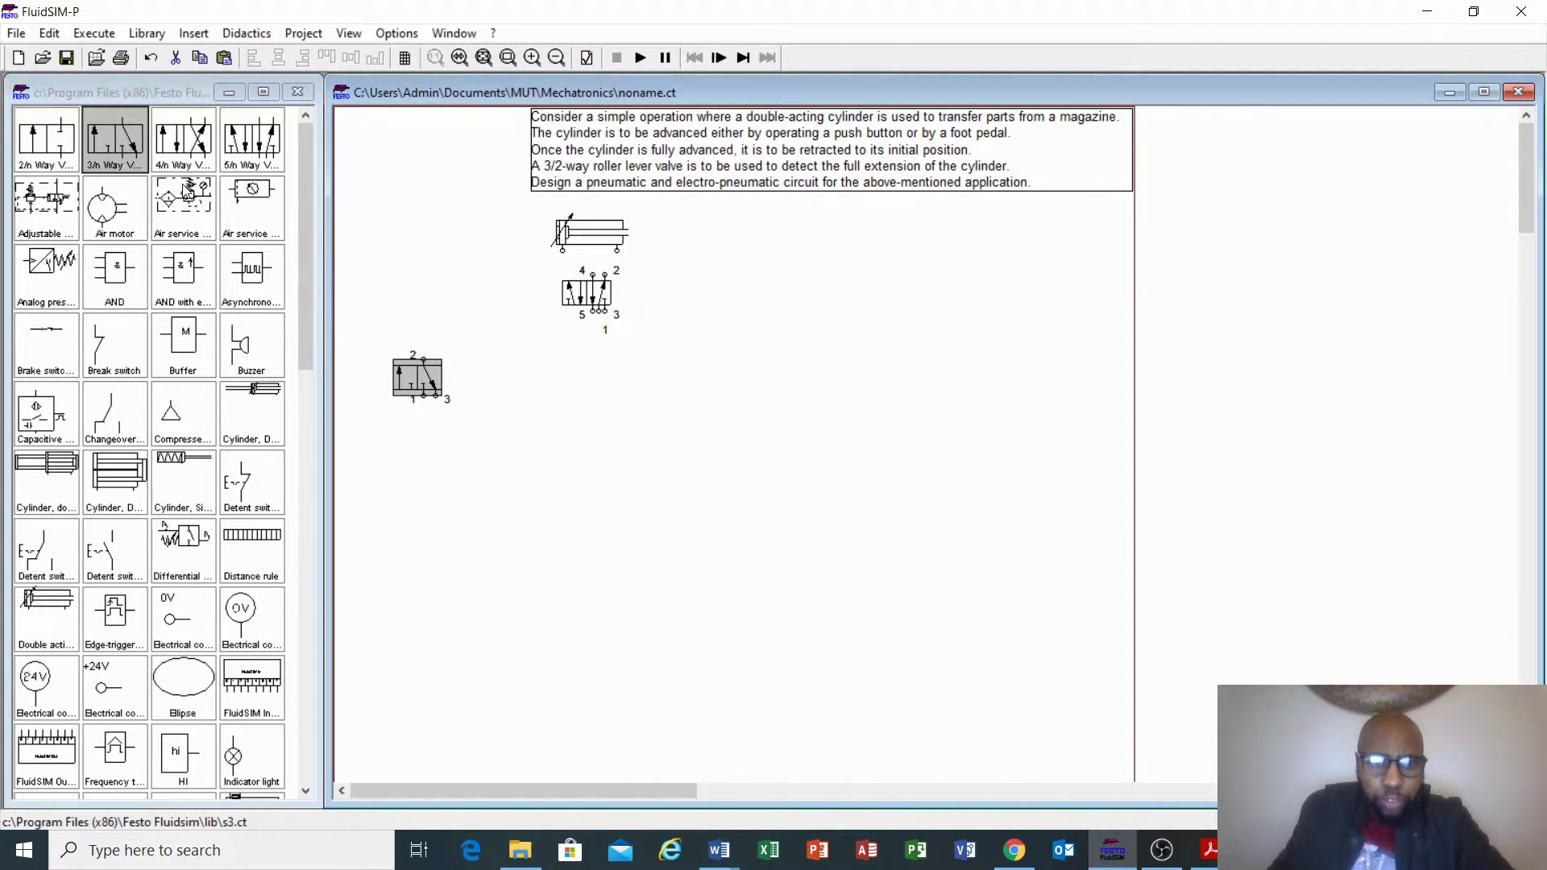
left_click_drag(182, 142, 538, 386)
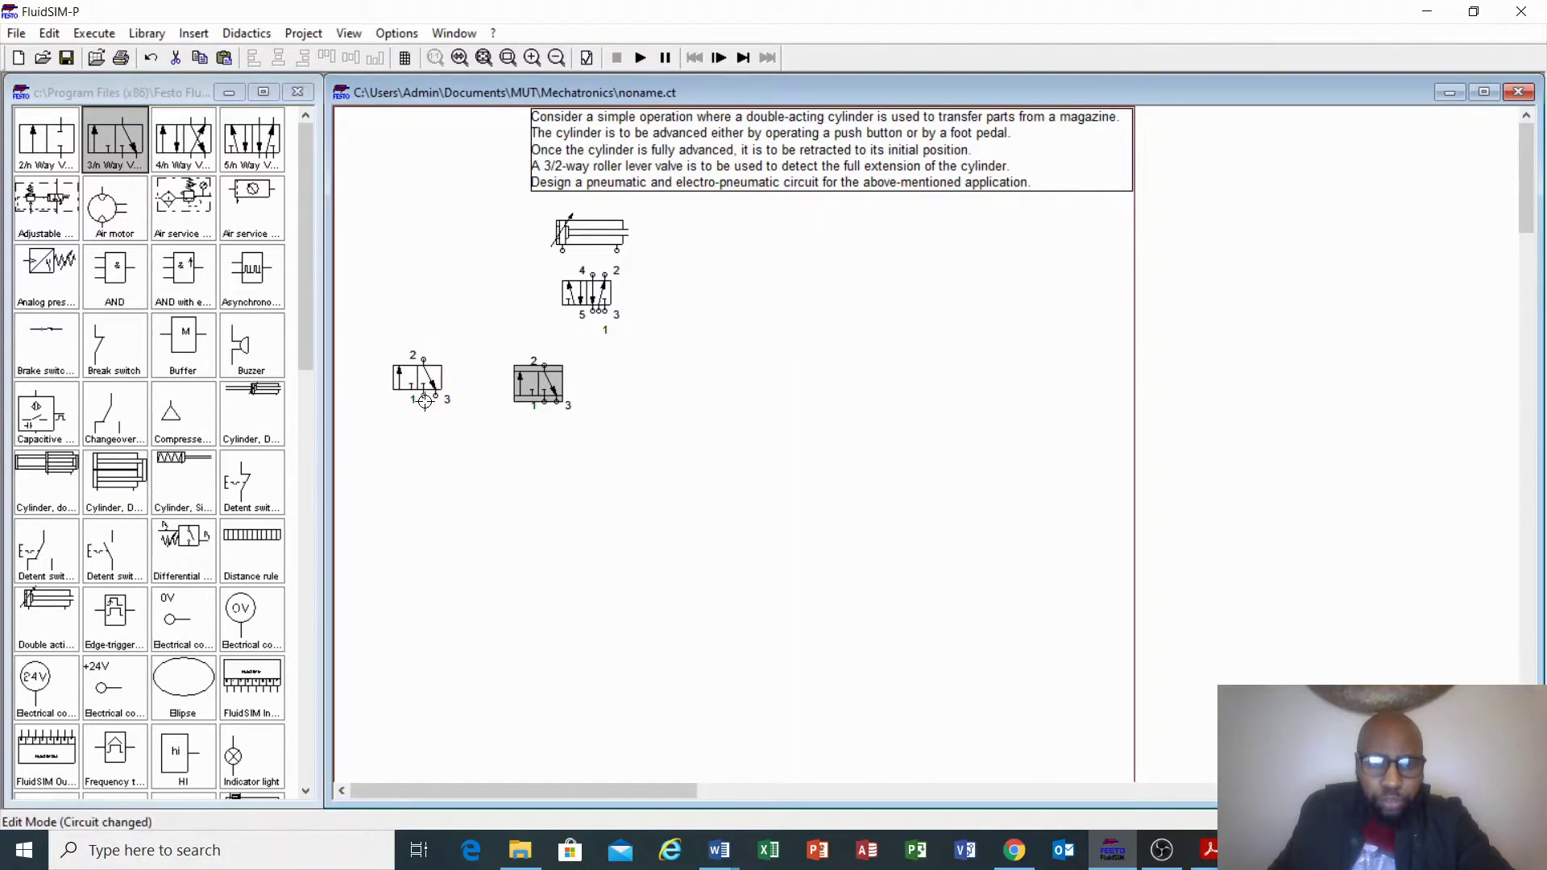
left_click_drag(418, 376, 447, 435)
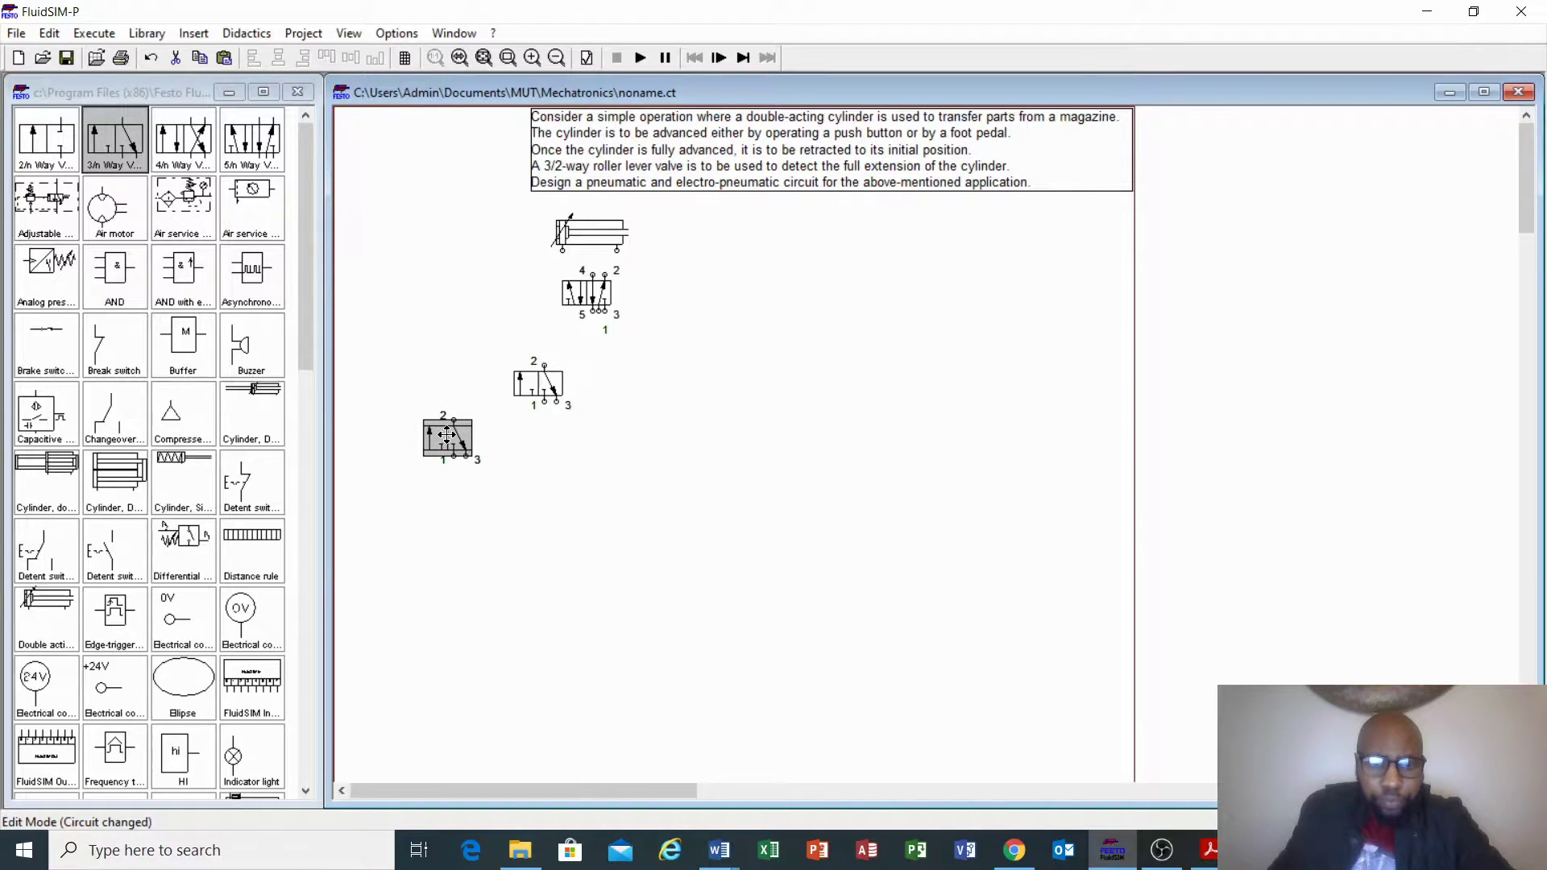
left_click_drag(540, 386, 552, 432)
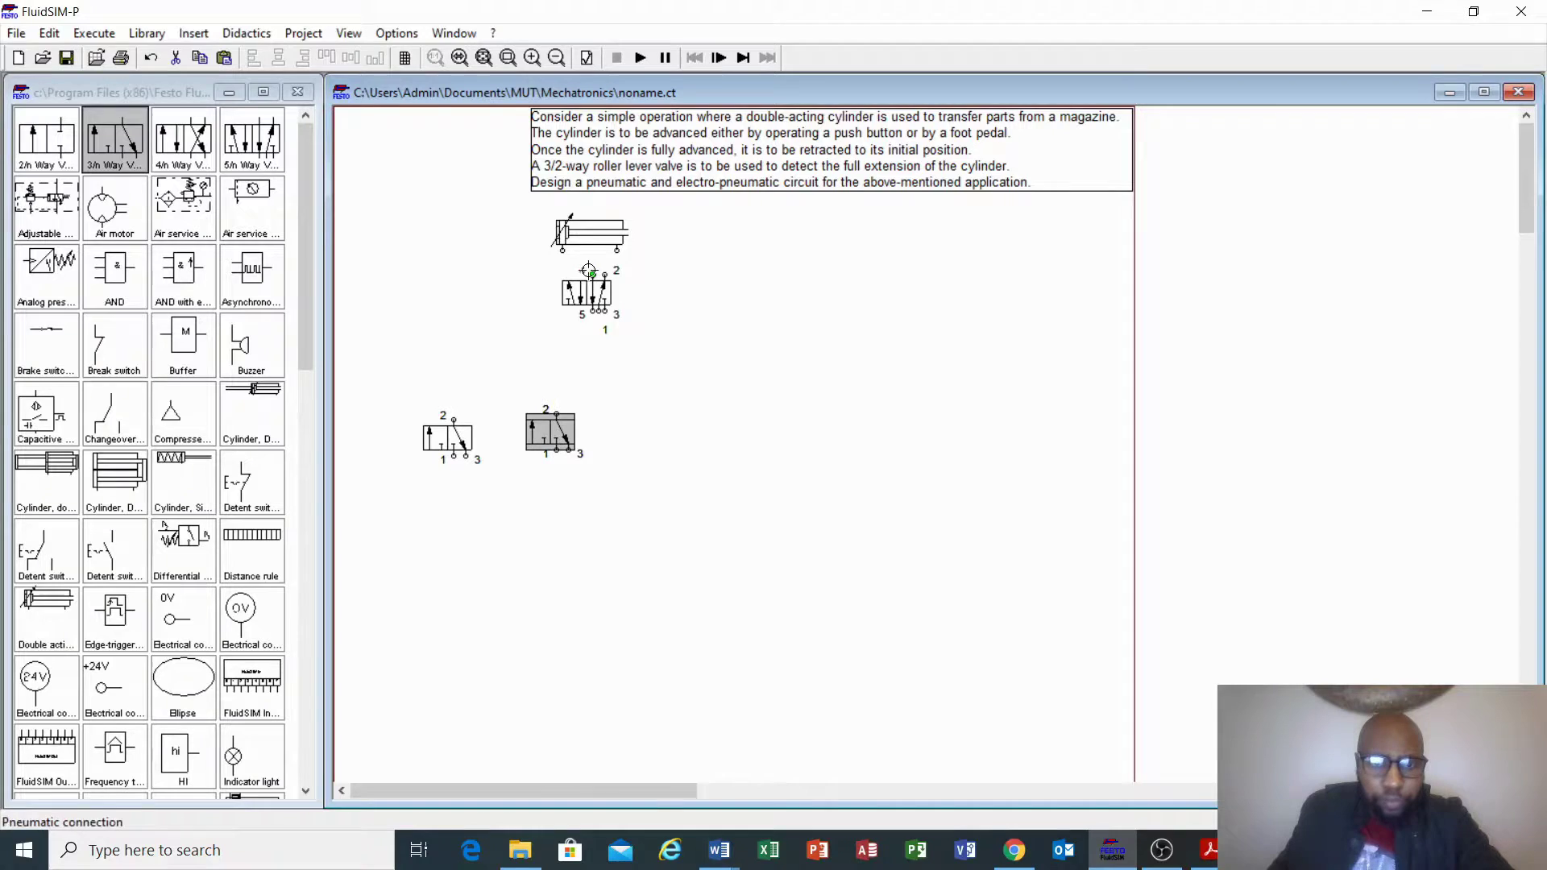
left_click_drag(435, 442, 423, 442)
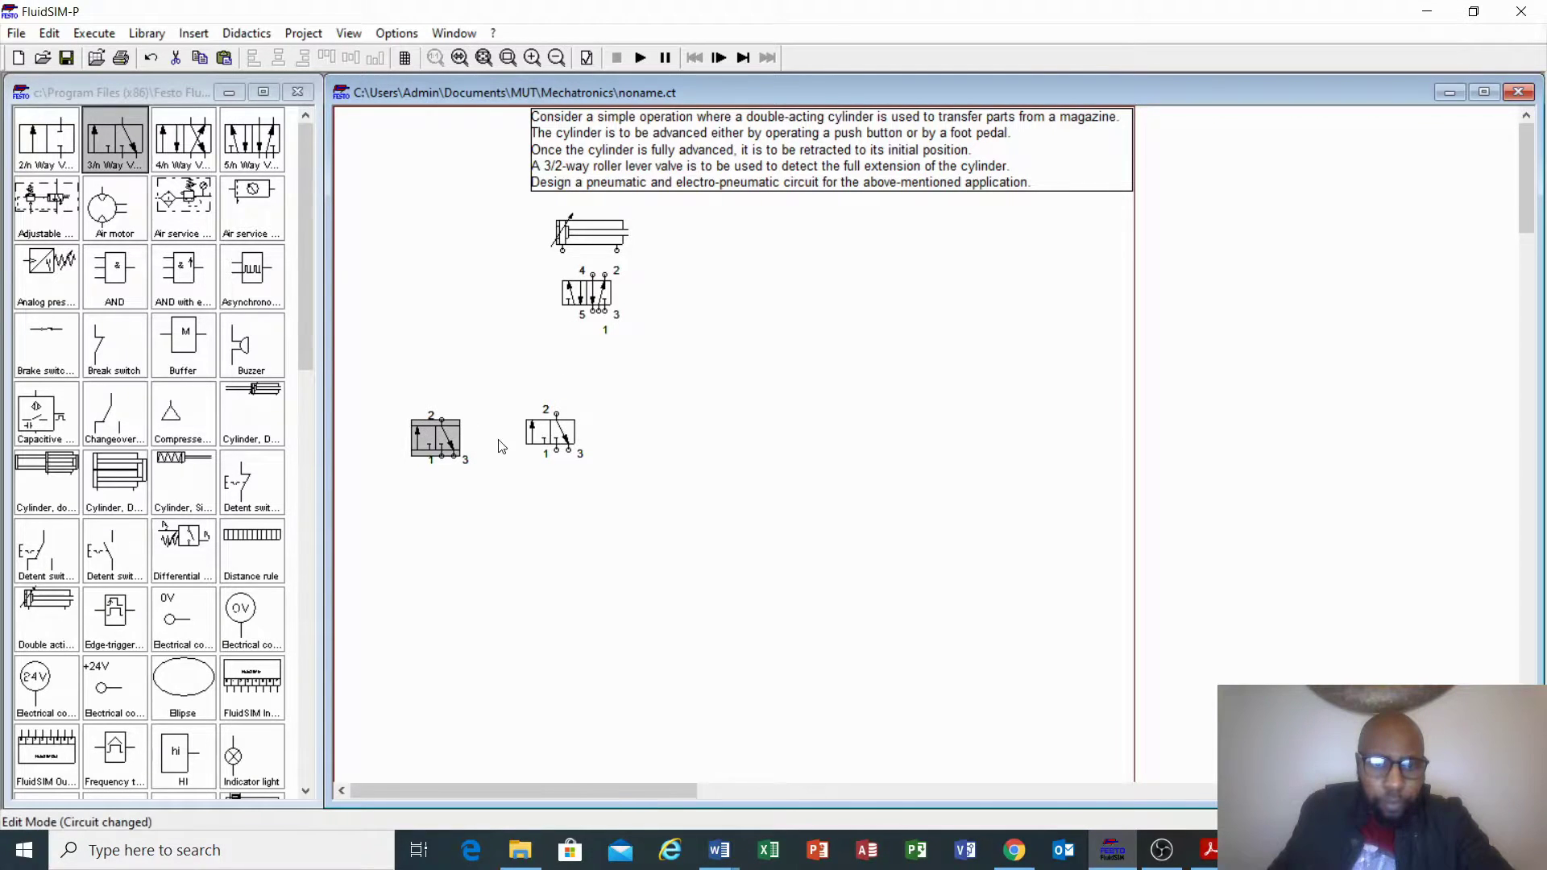
left_click_drag(530, 435, 513, 439)
left_click_drag(103, 143, 867, 450)
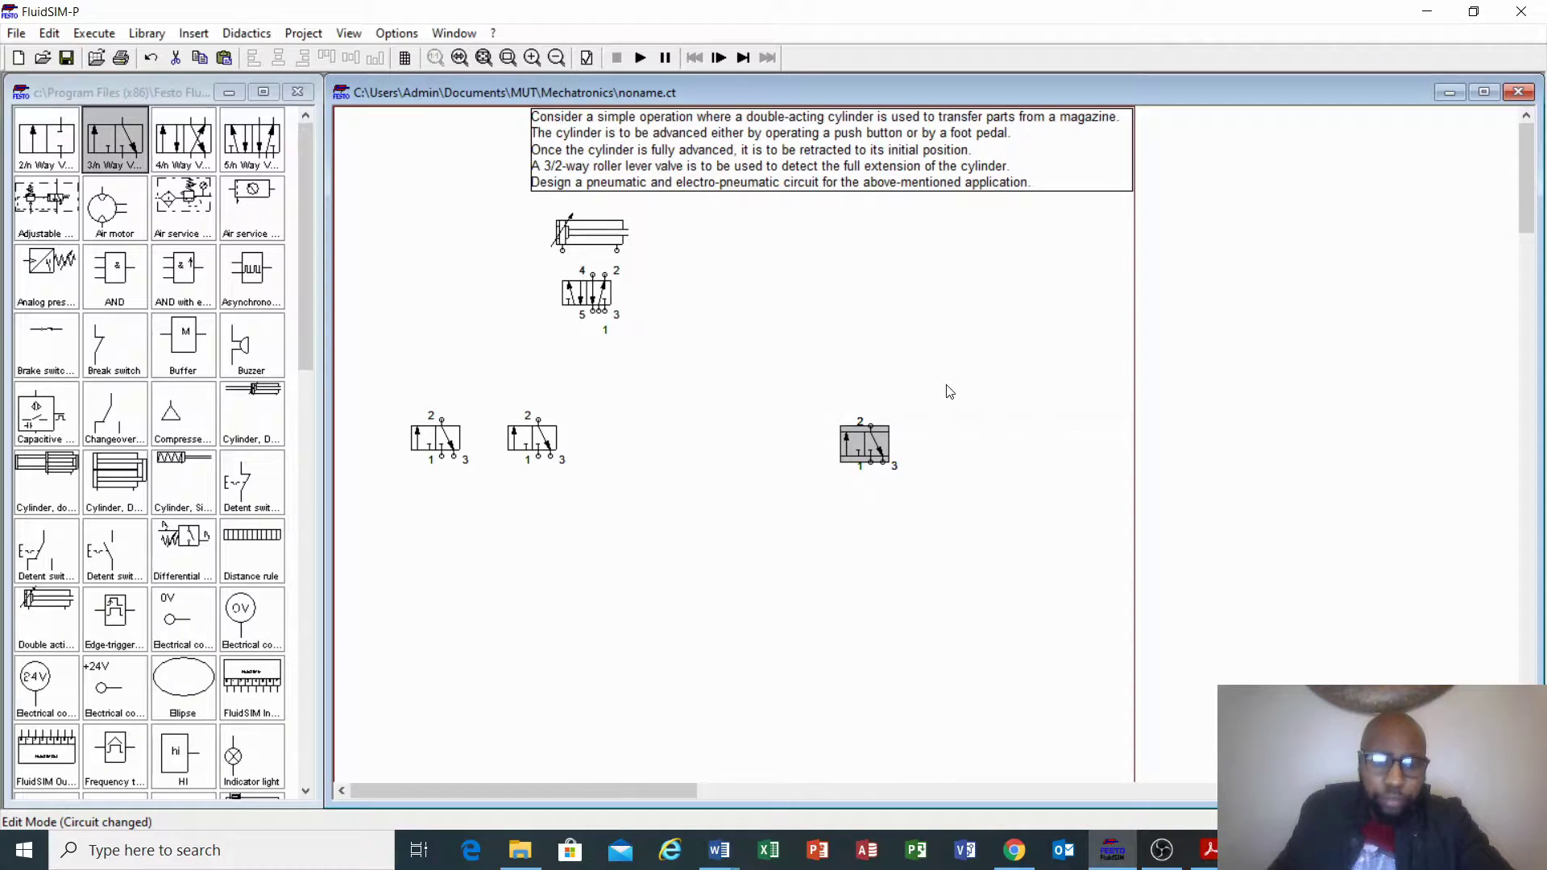
Make the left 3/n valve pushbutton-actuated.
double_click(435, 440)
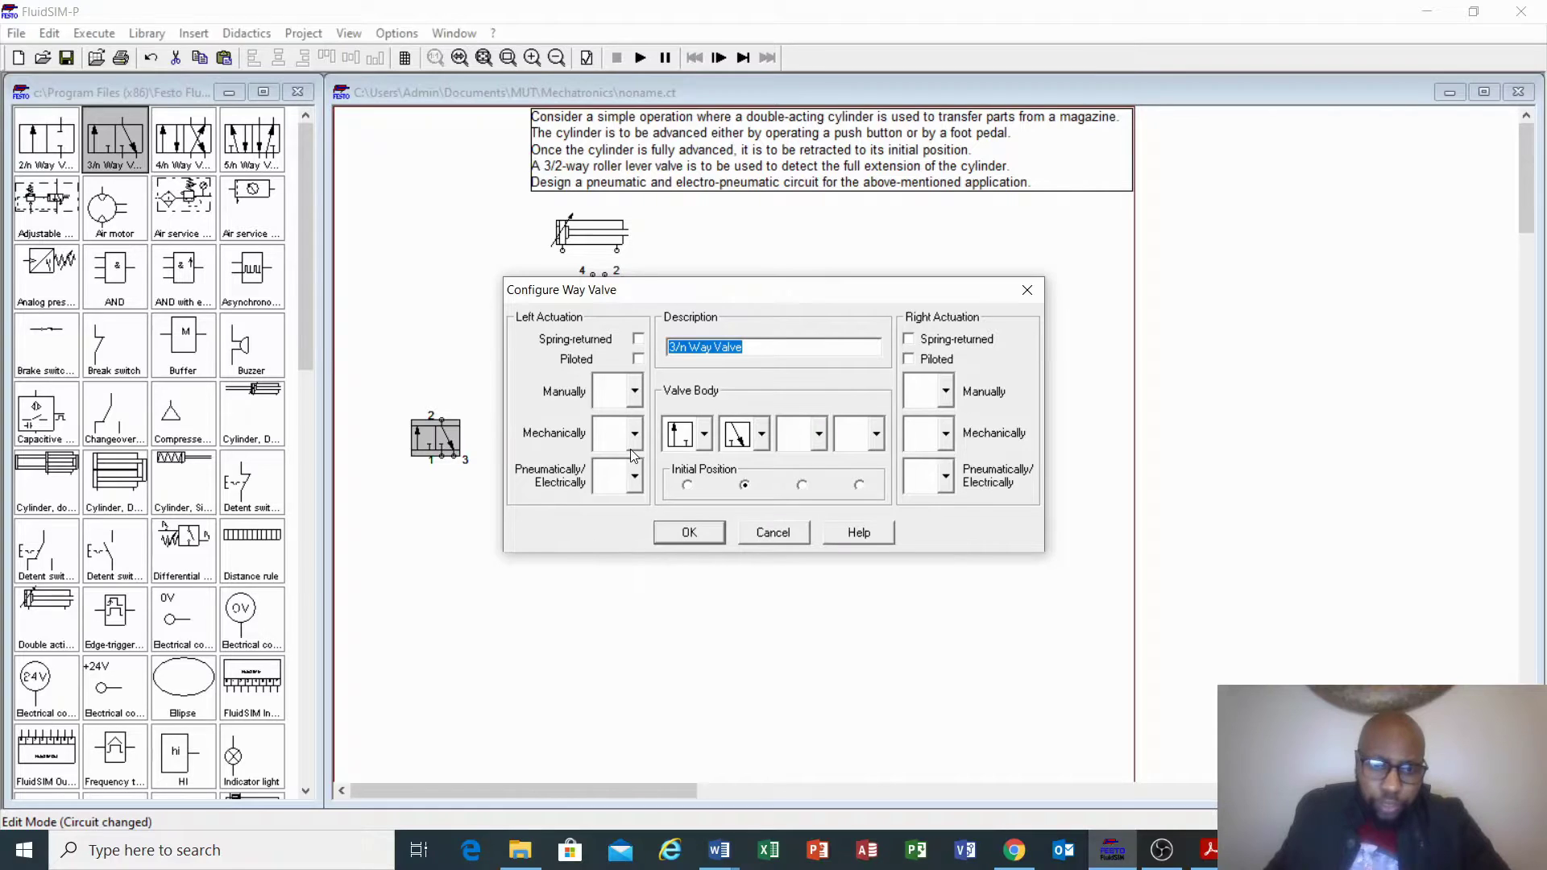
left_click(635, 392)
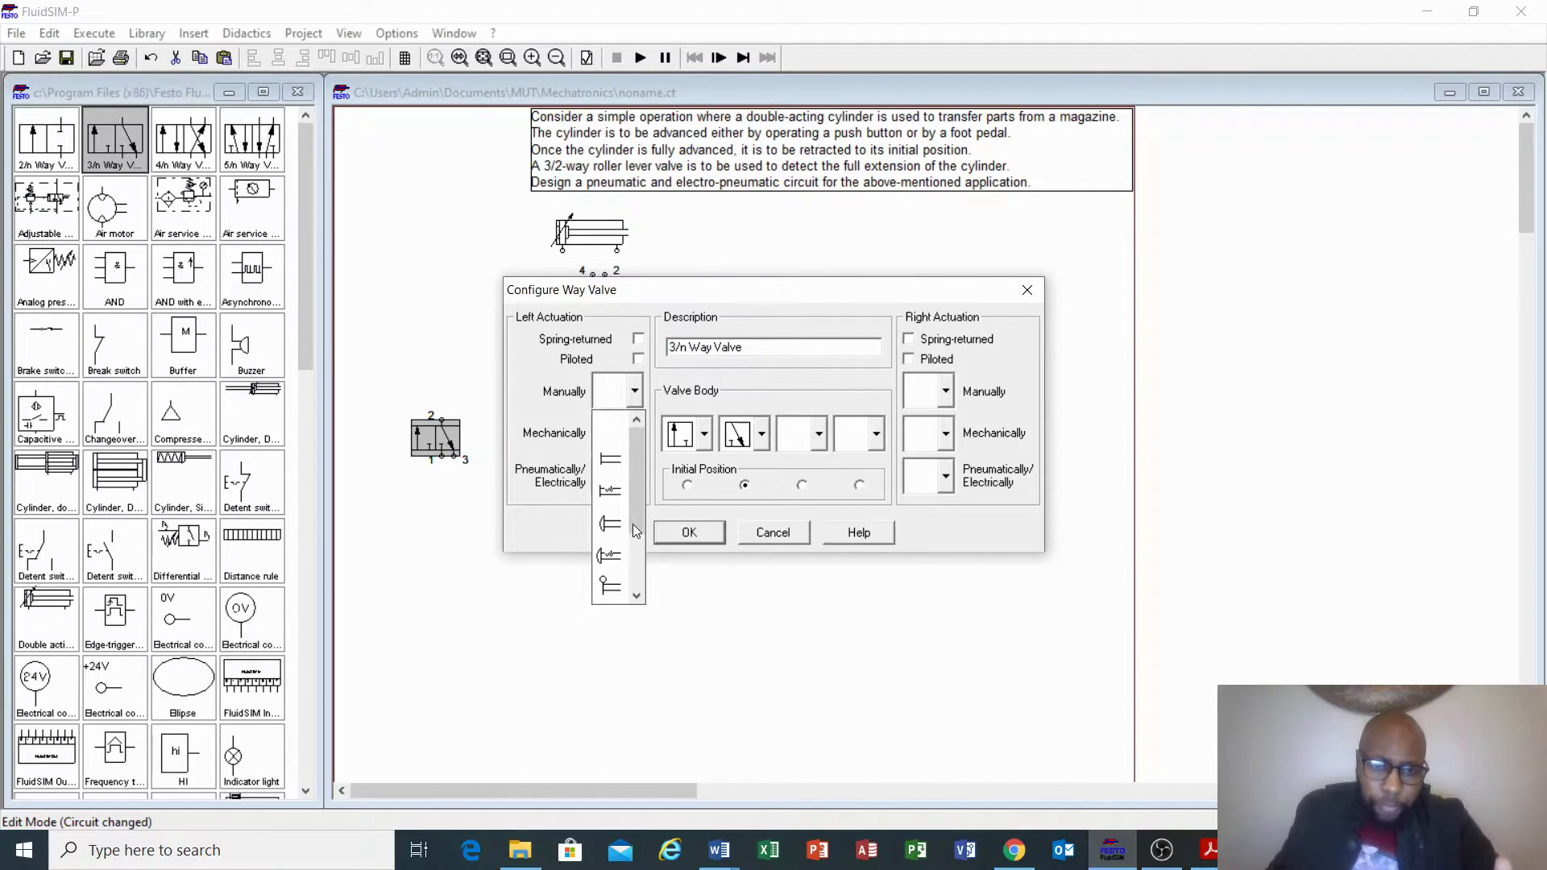
left_click(610, 526)
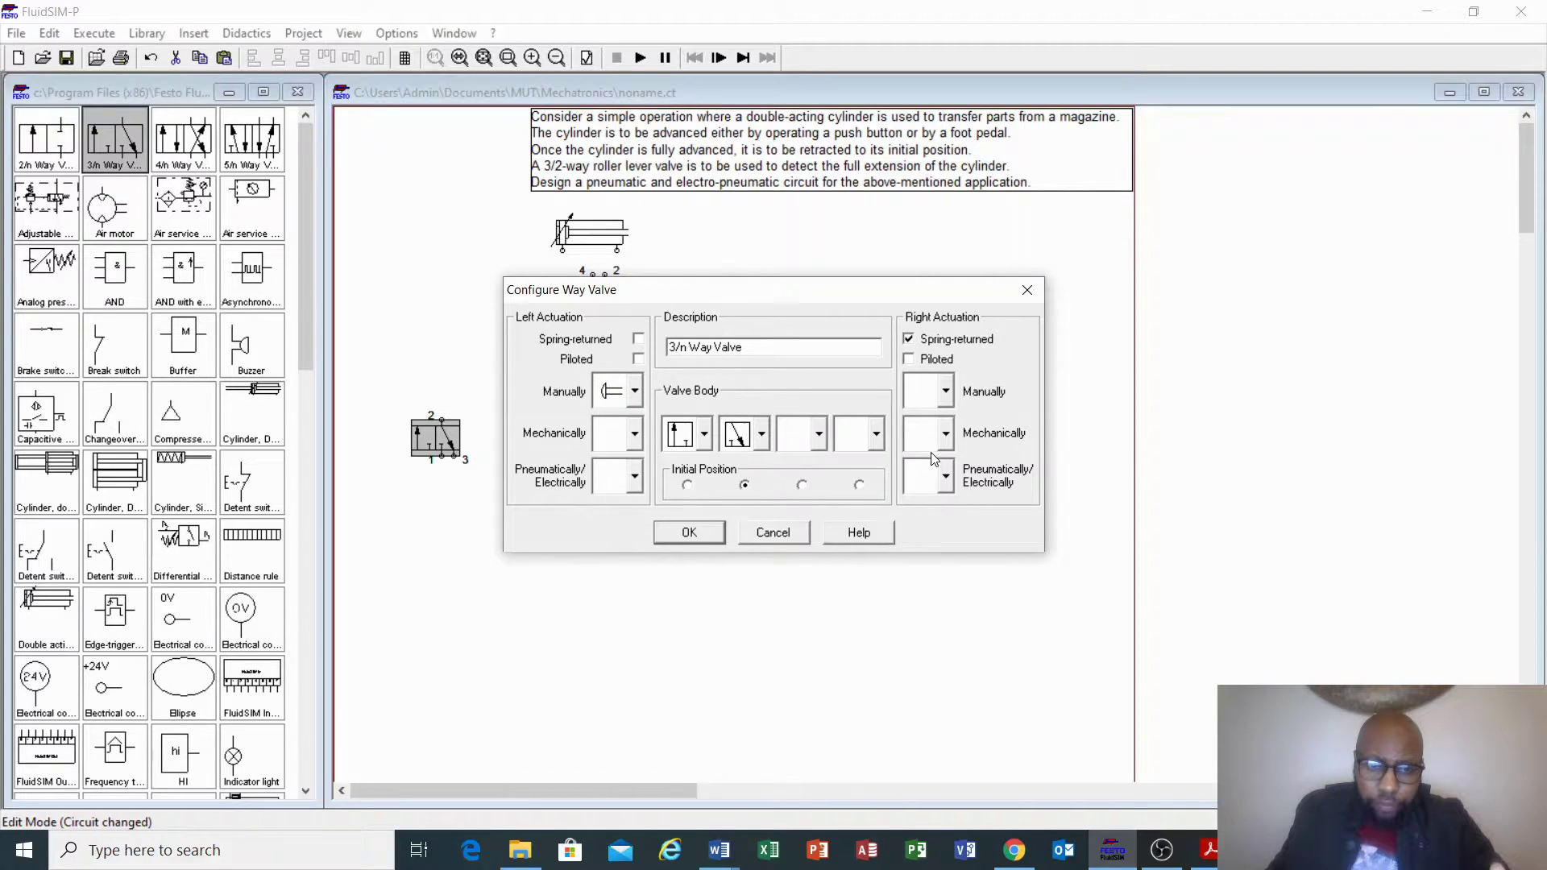
left_click(690, 533)
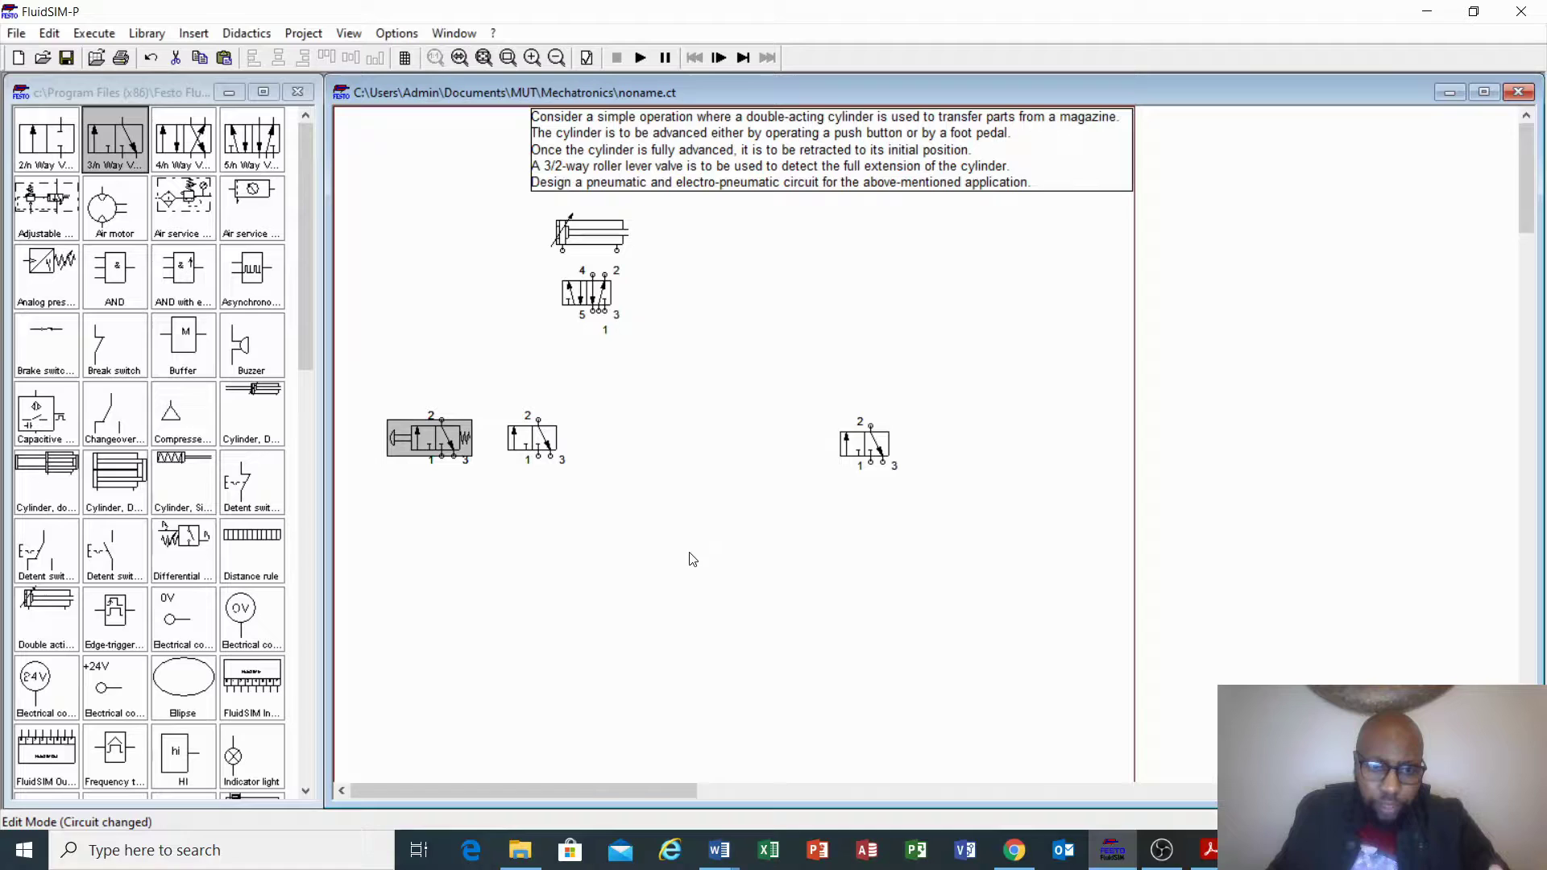
Nudge the middle 3/n valve right and make it foot-pedal-operated with spring return.
left_click_drag(532, 434, 562, 439)
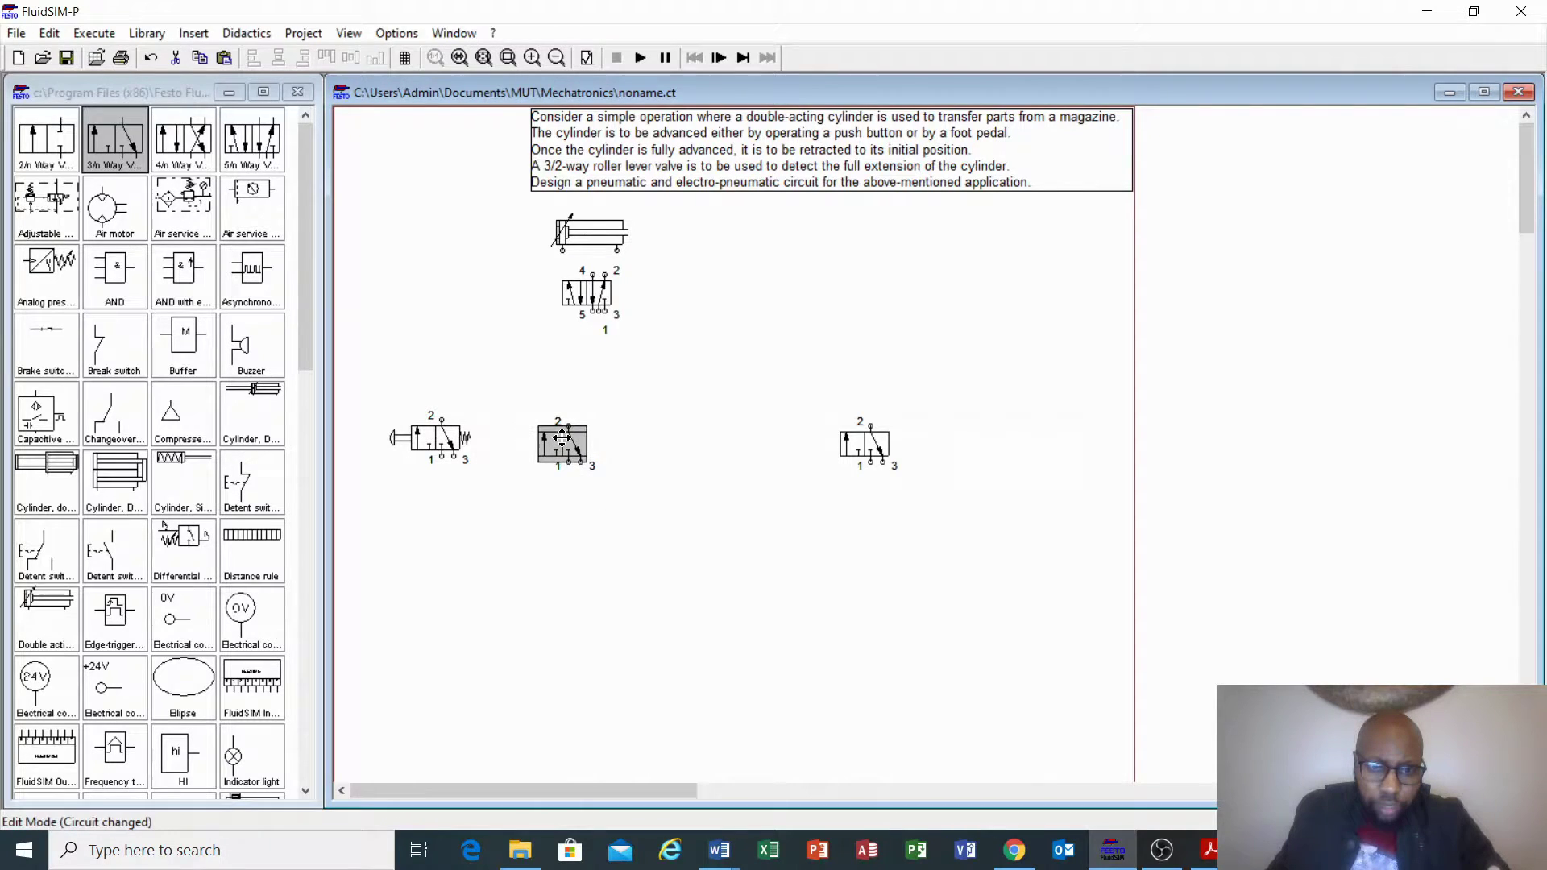
double_click(563, 444)
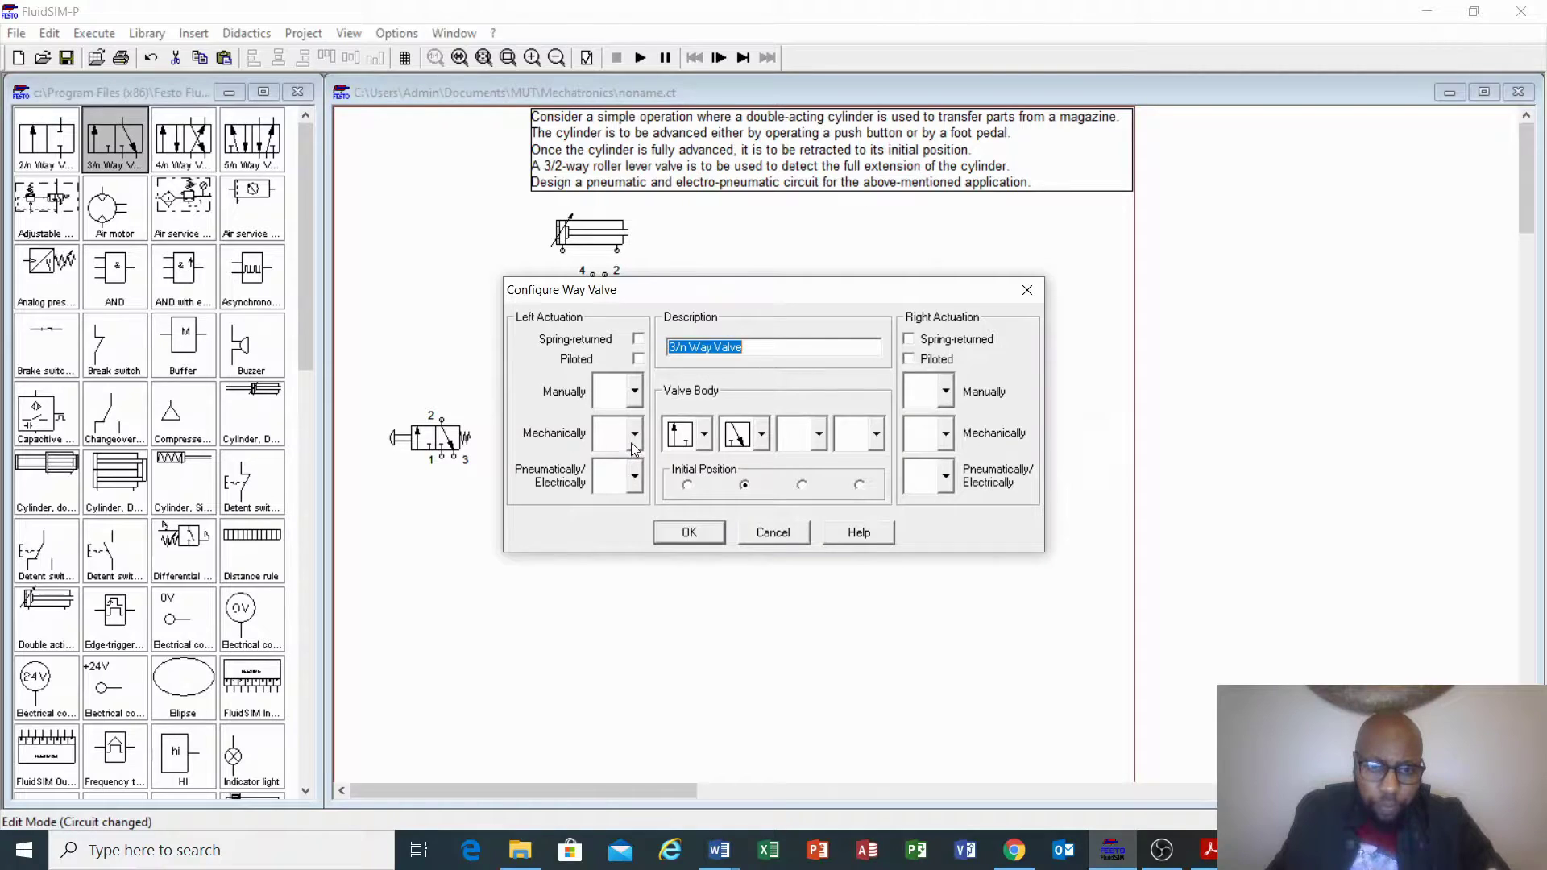
left_click(635, 391)
left_click(613, 550)
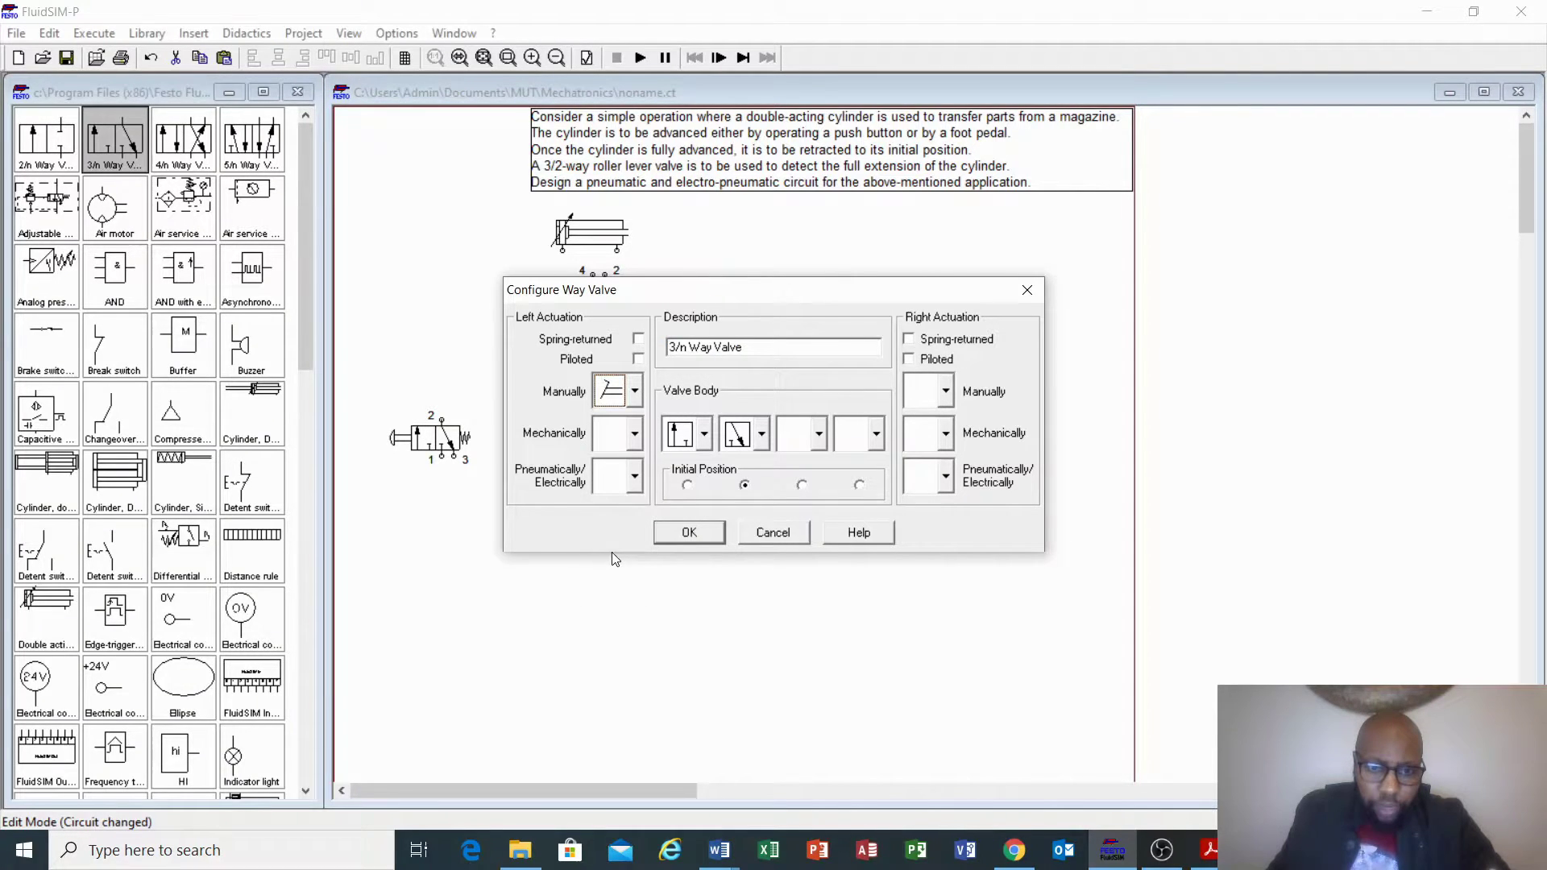
left_click(910, 339)
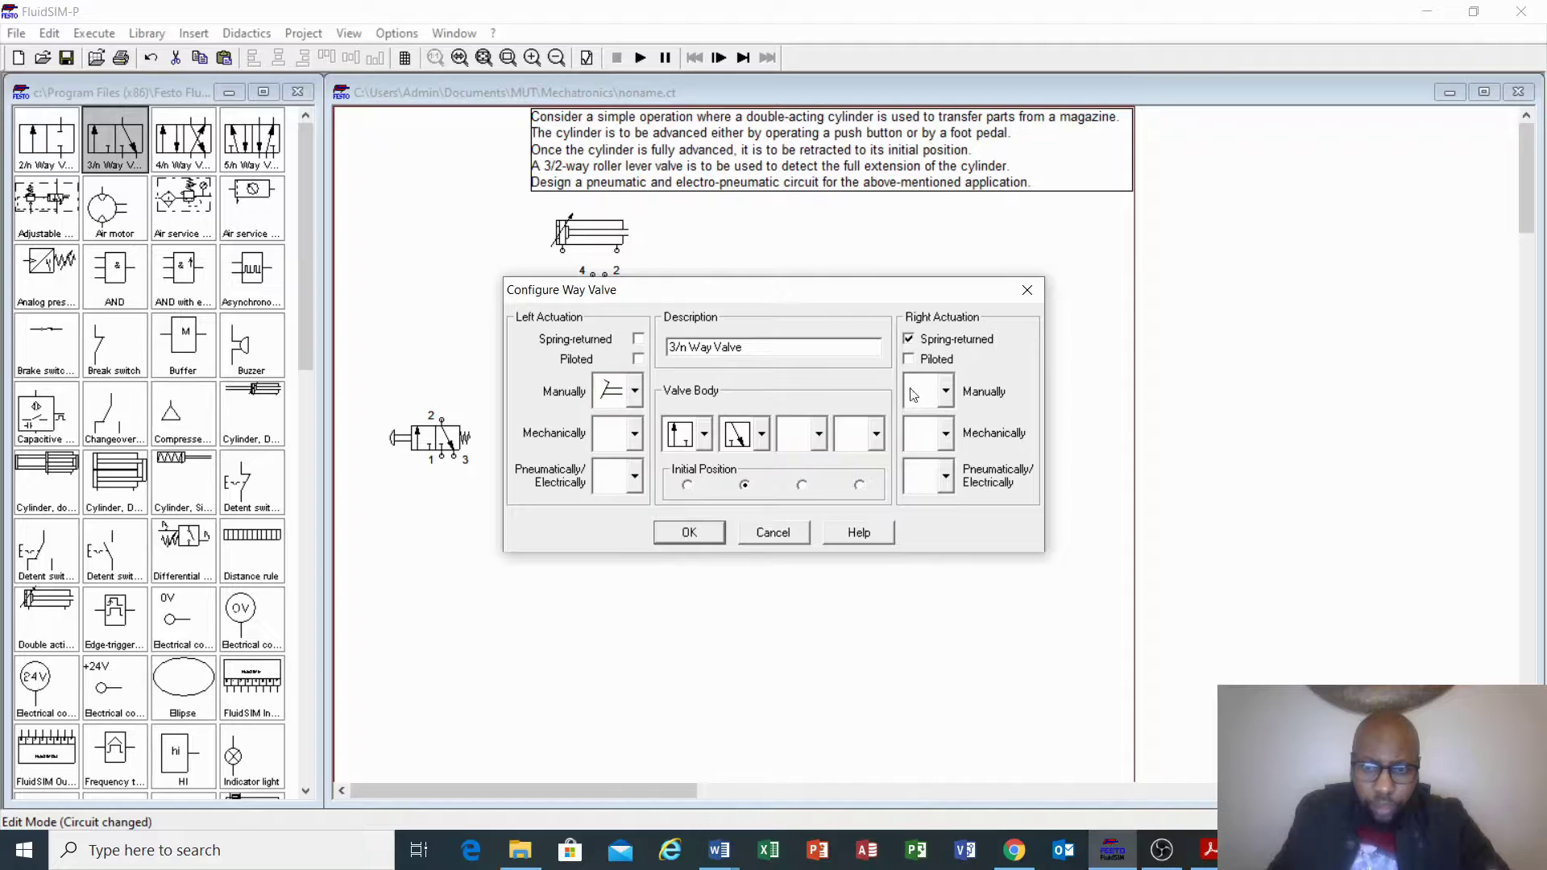
left_click(689, 532)
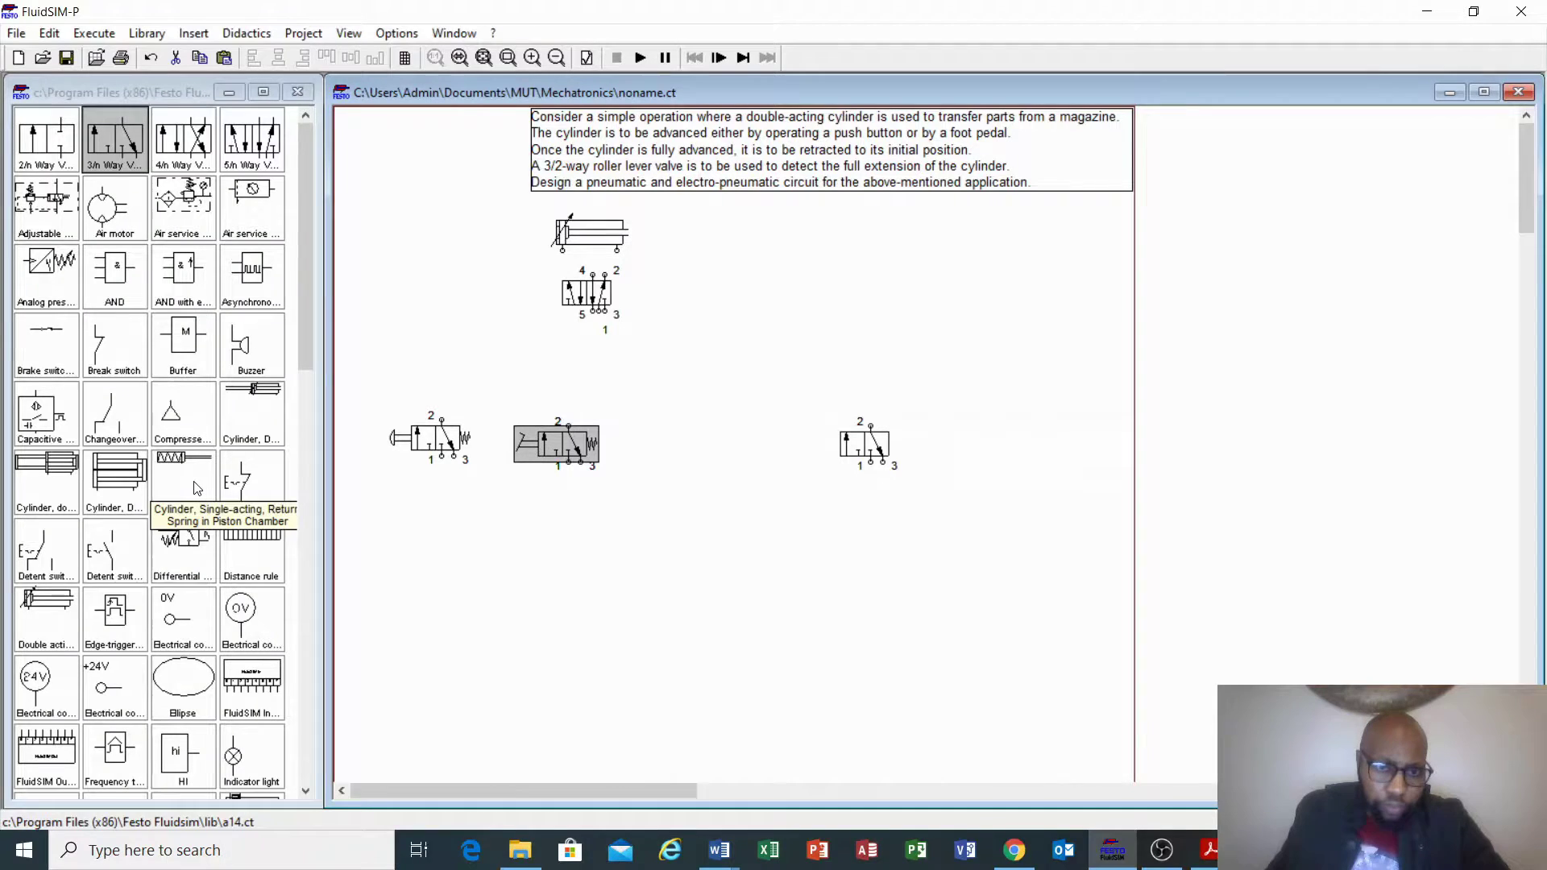
Place a shuttle valve and pipe the pushbutton and foot-pedal valve outputs to its two inlets.
scroll(195, 488, "down", 1)
scroll(195, 487, "down", 16)
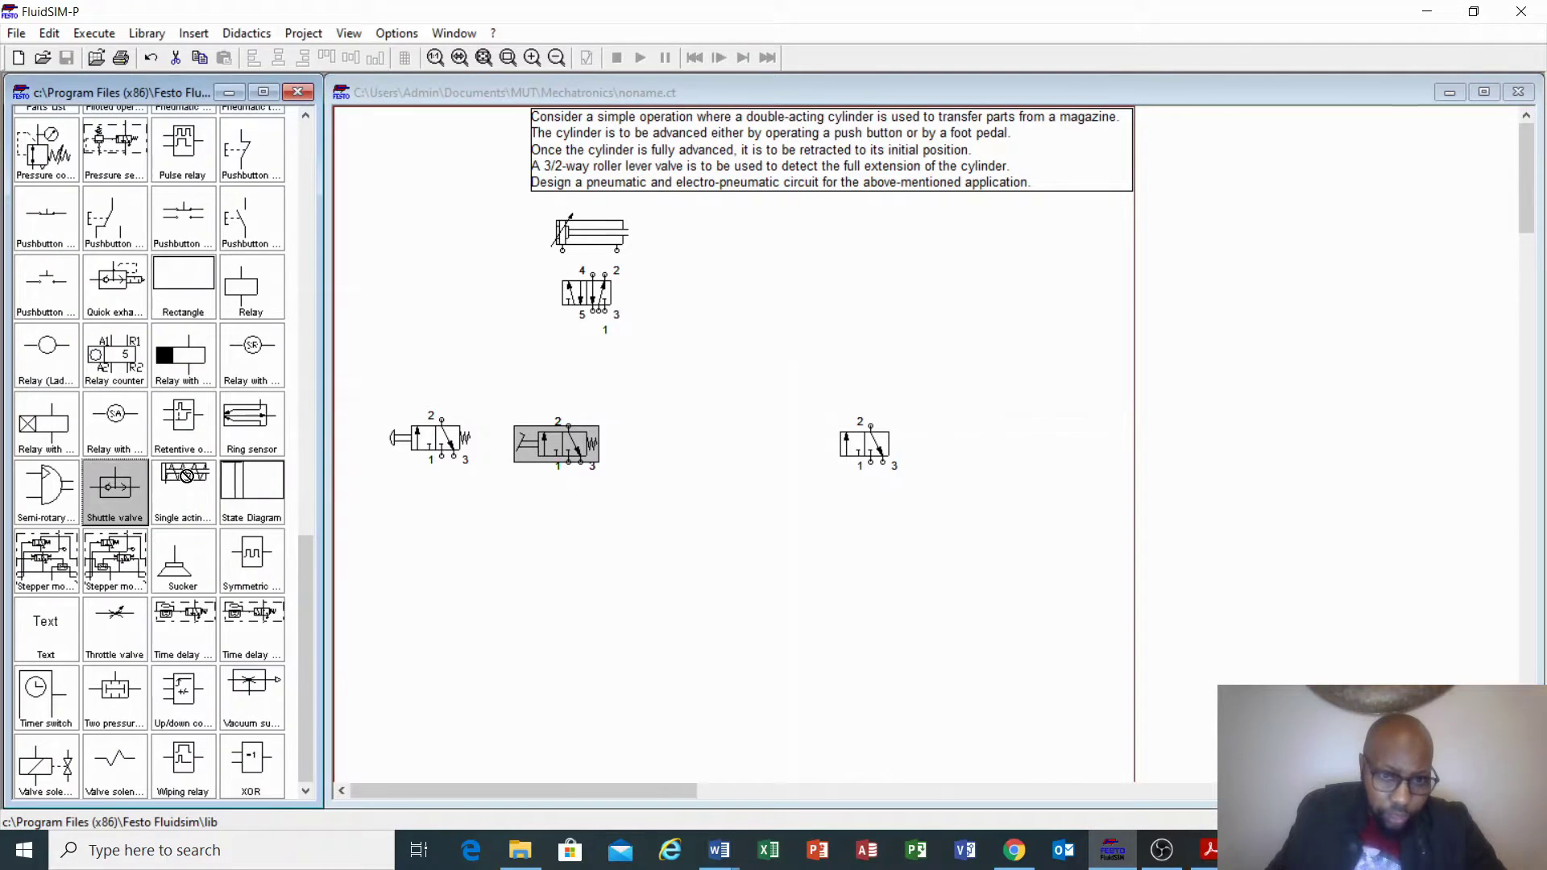
left_click_drag(114, 487, 503, 387)
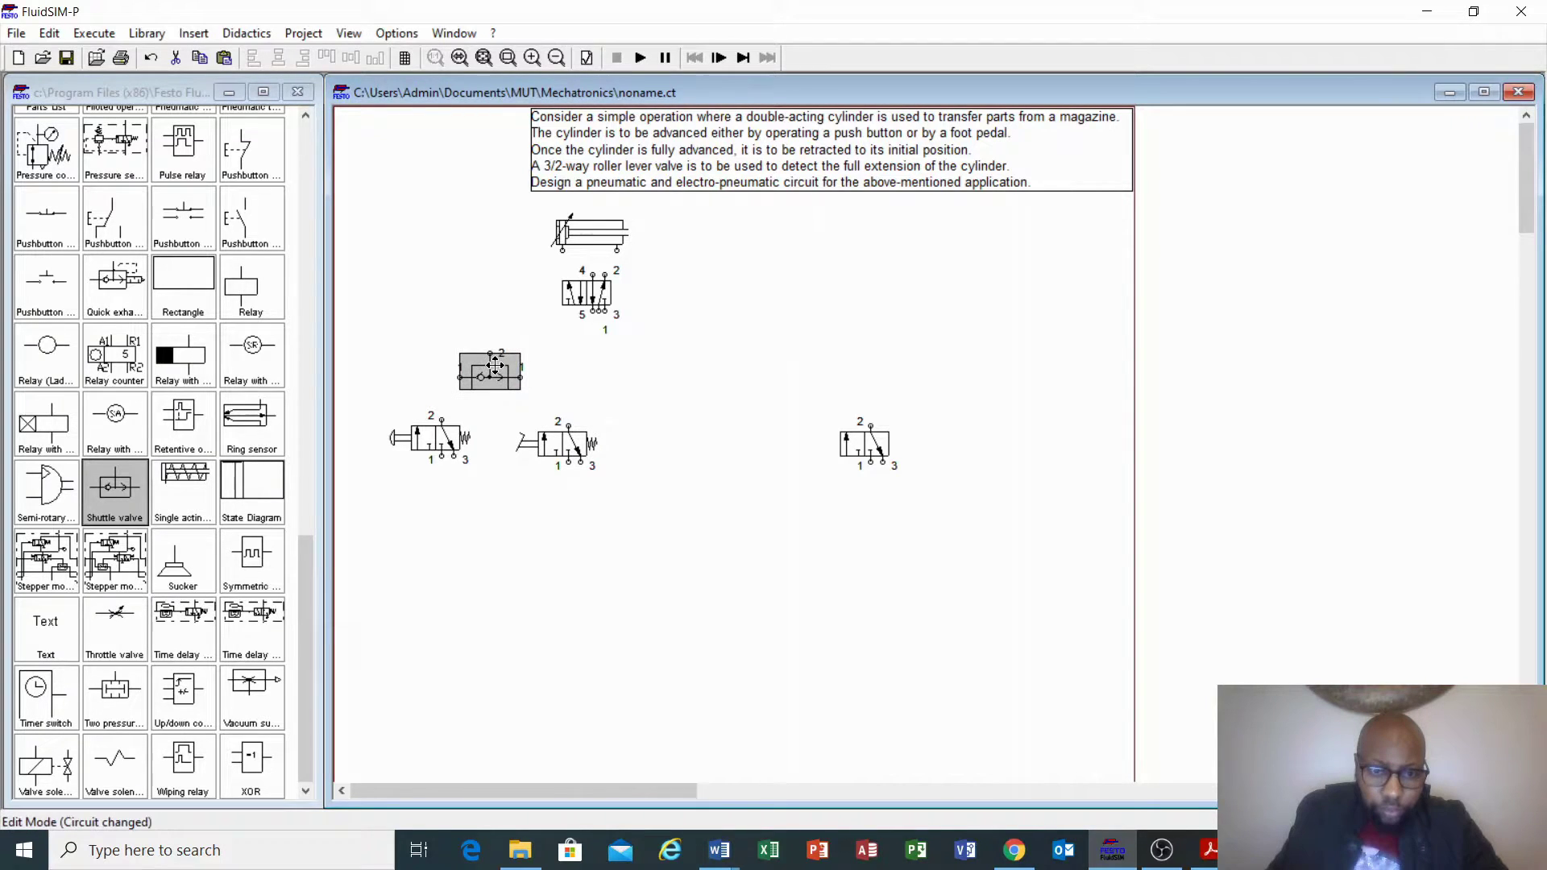
mouse_move(427, 445)
left_mouse_down()
mouse_move(427, 461)
mouse_move(460, 377)
left_mouse_up()
left_click_drag(568, 425, 524, 374)
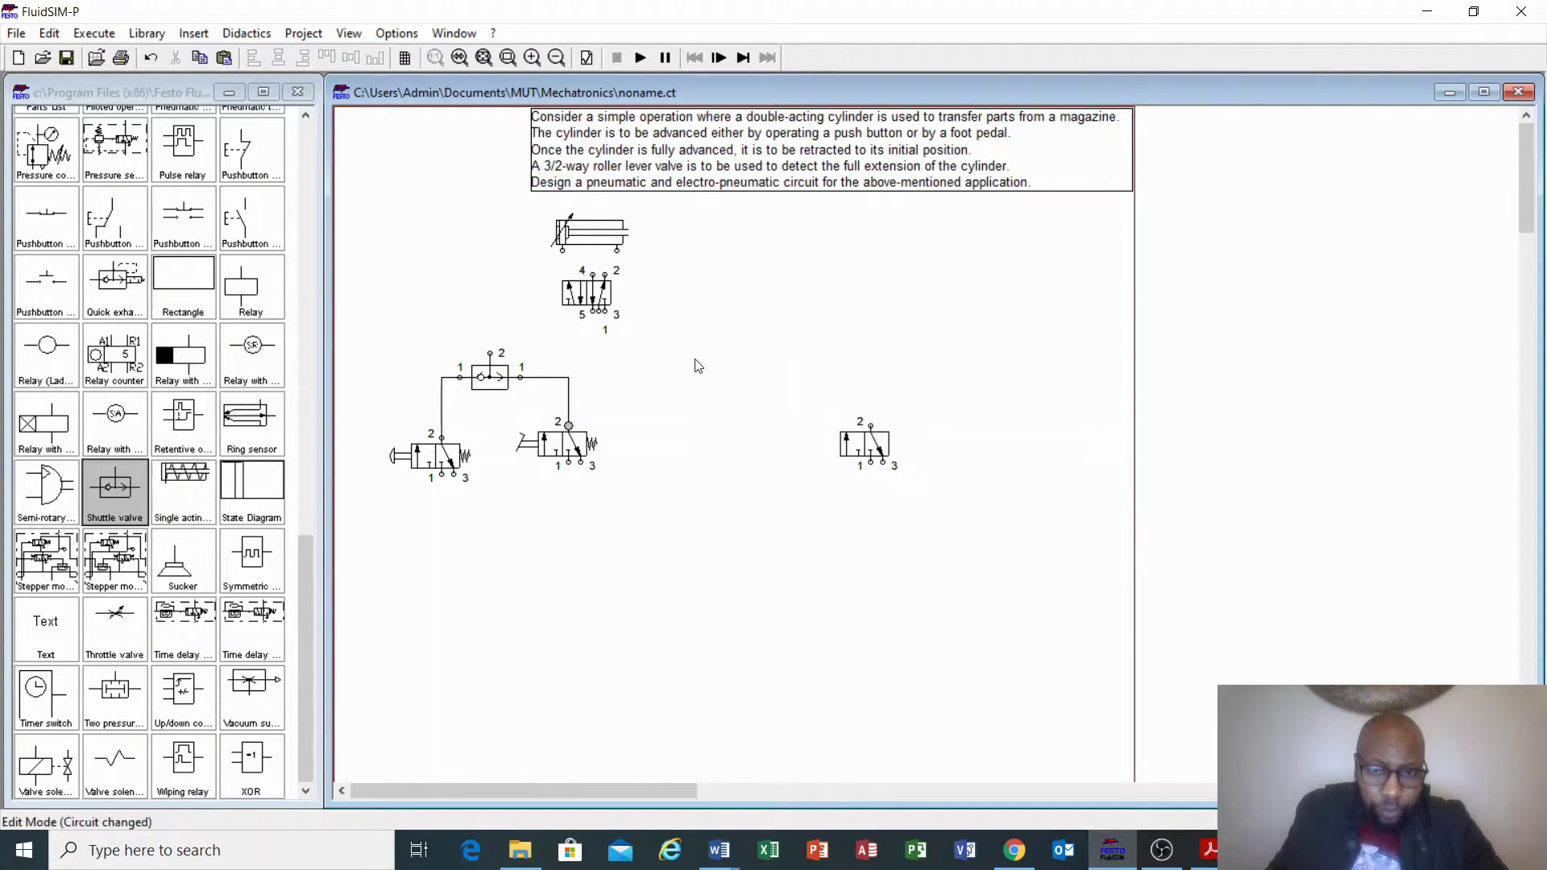
Make the 5/2 valve pneumatically piloted on both the left and right sides.
double_click(583, 297)
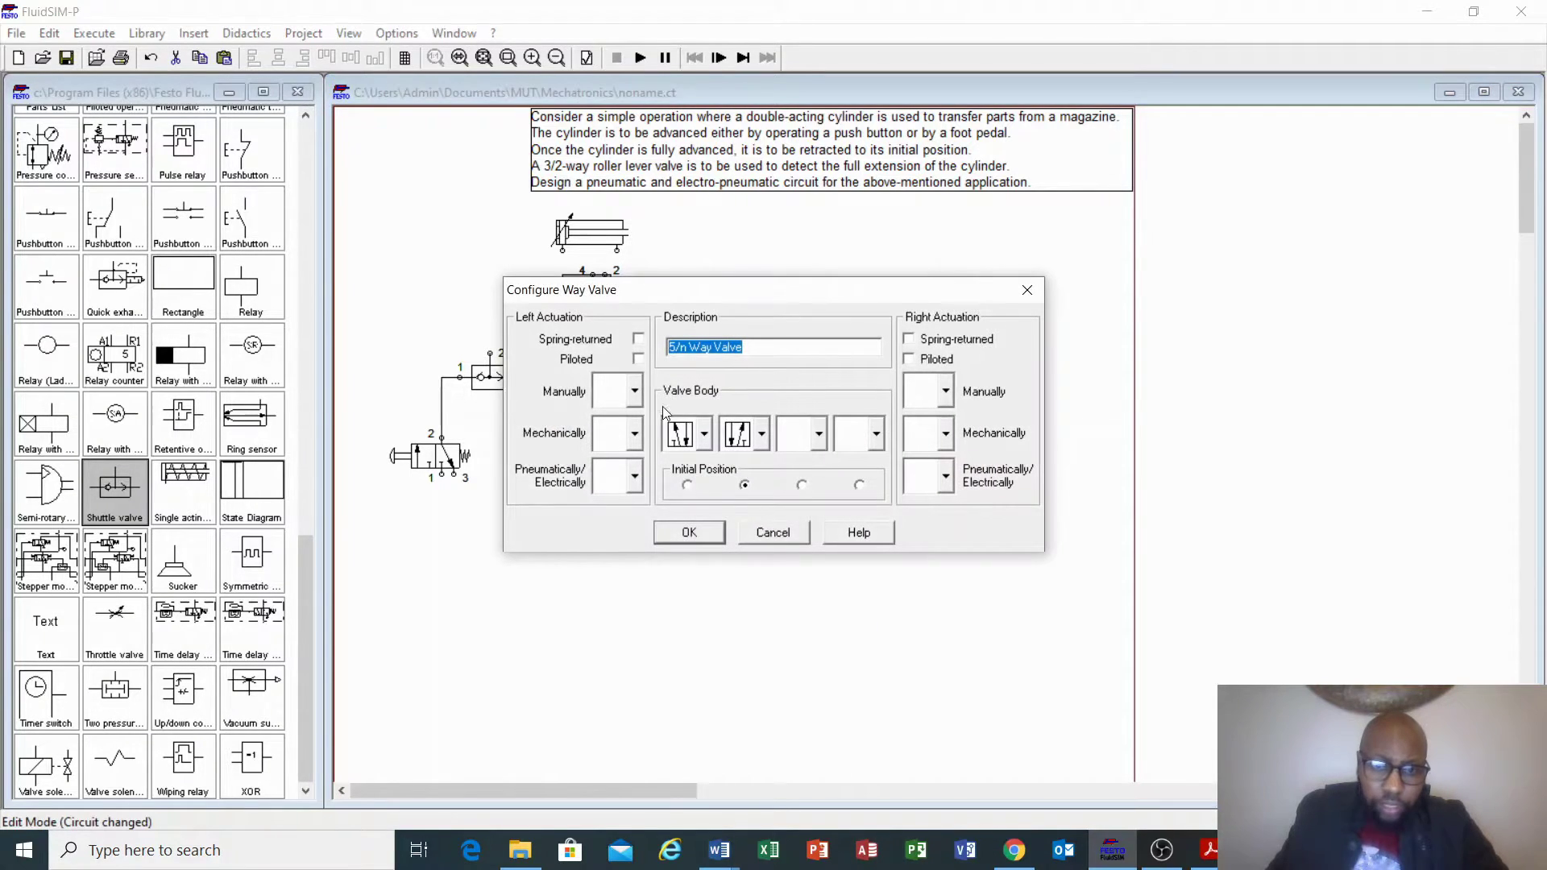
left_click(637, 475)
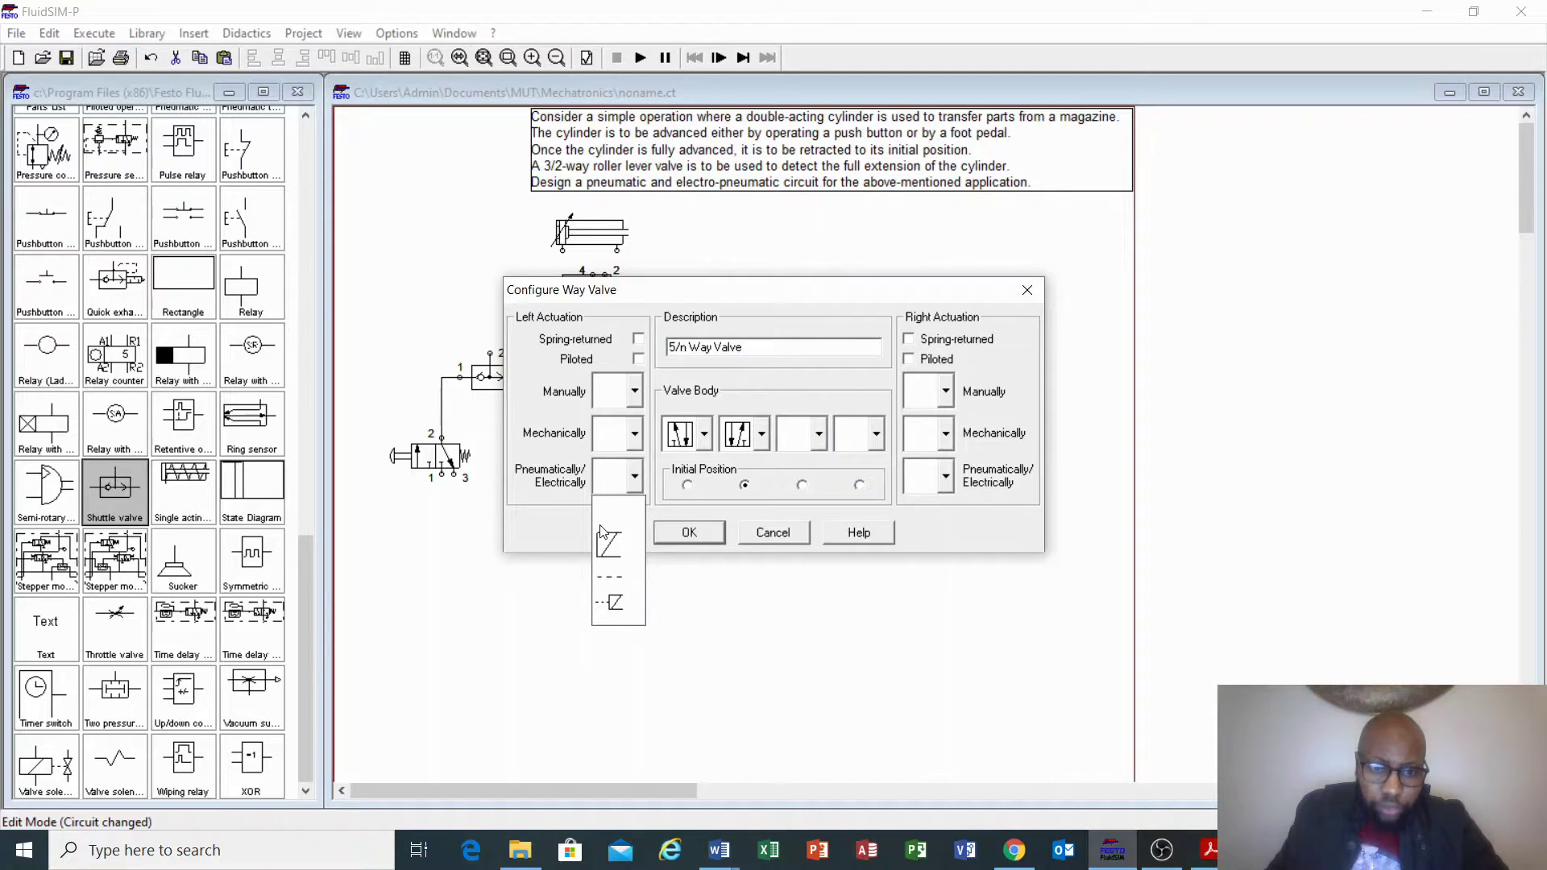
left_click(634, 576)
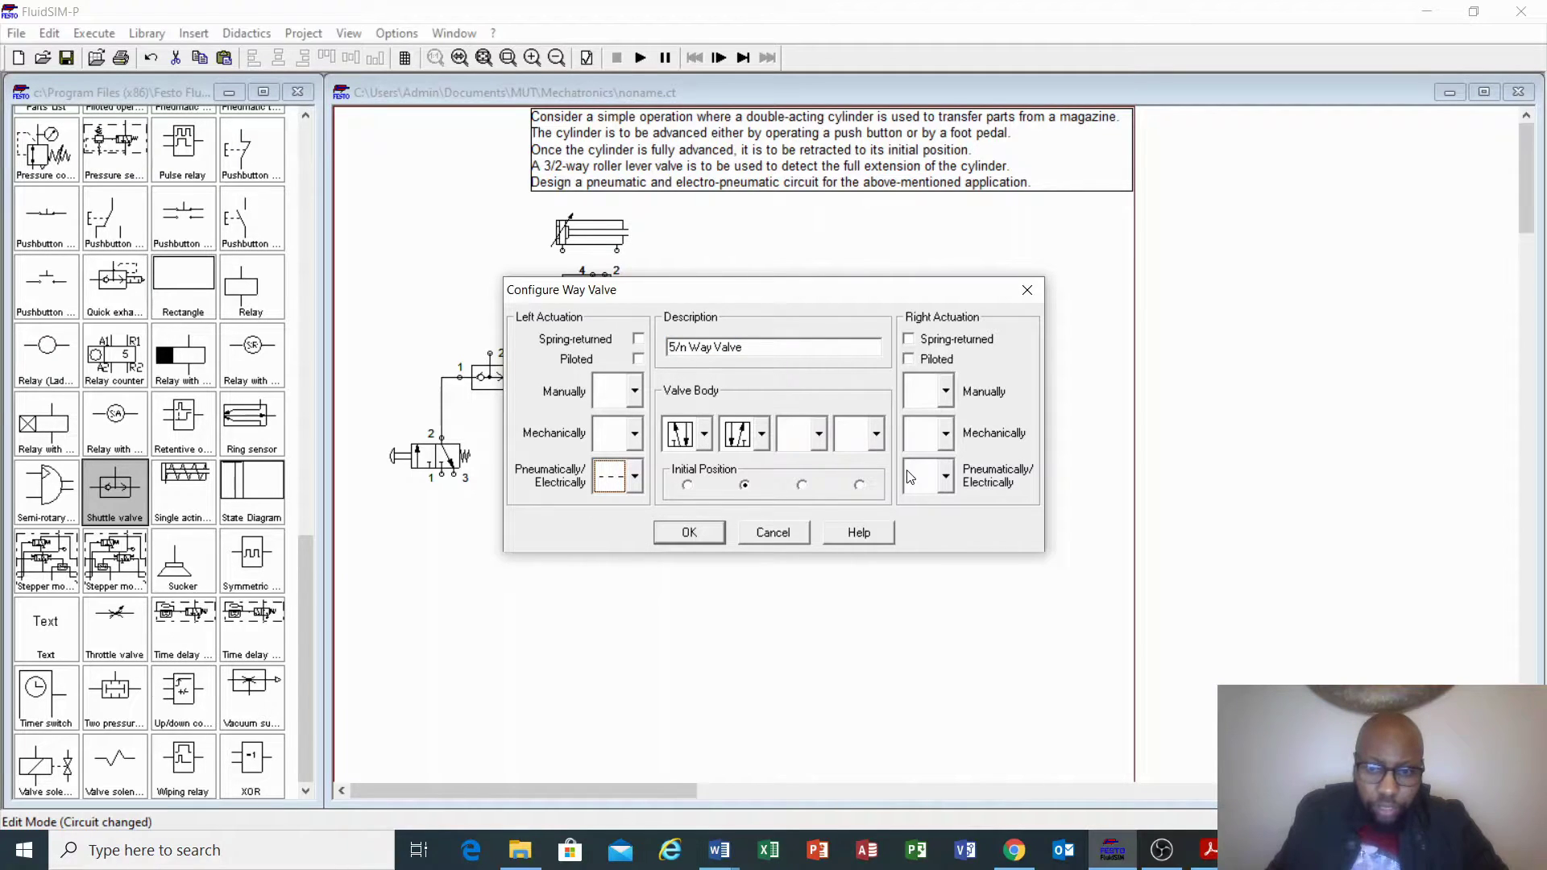
left_click(951, 479)
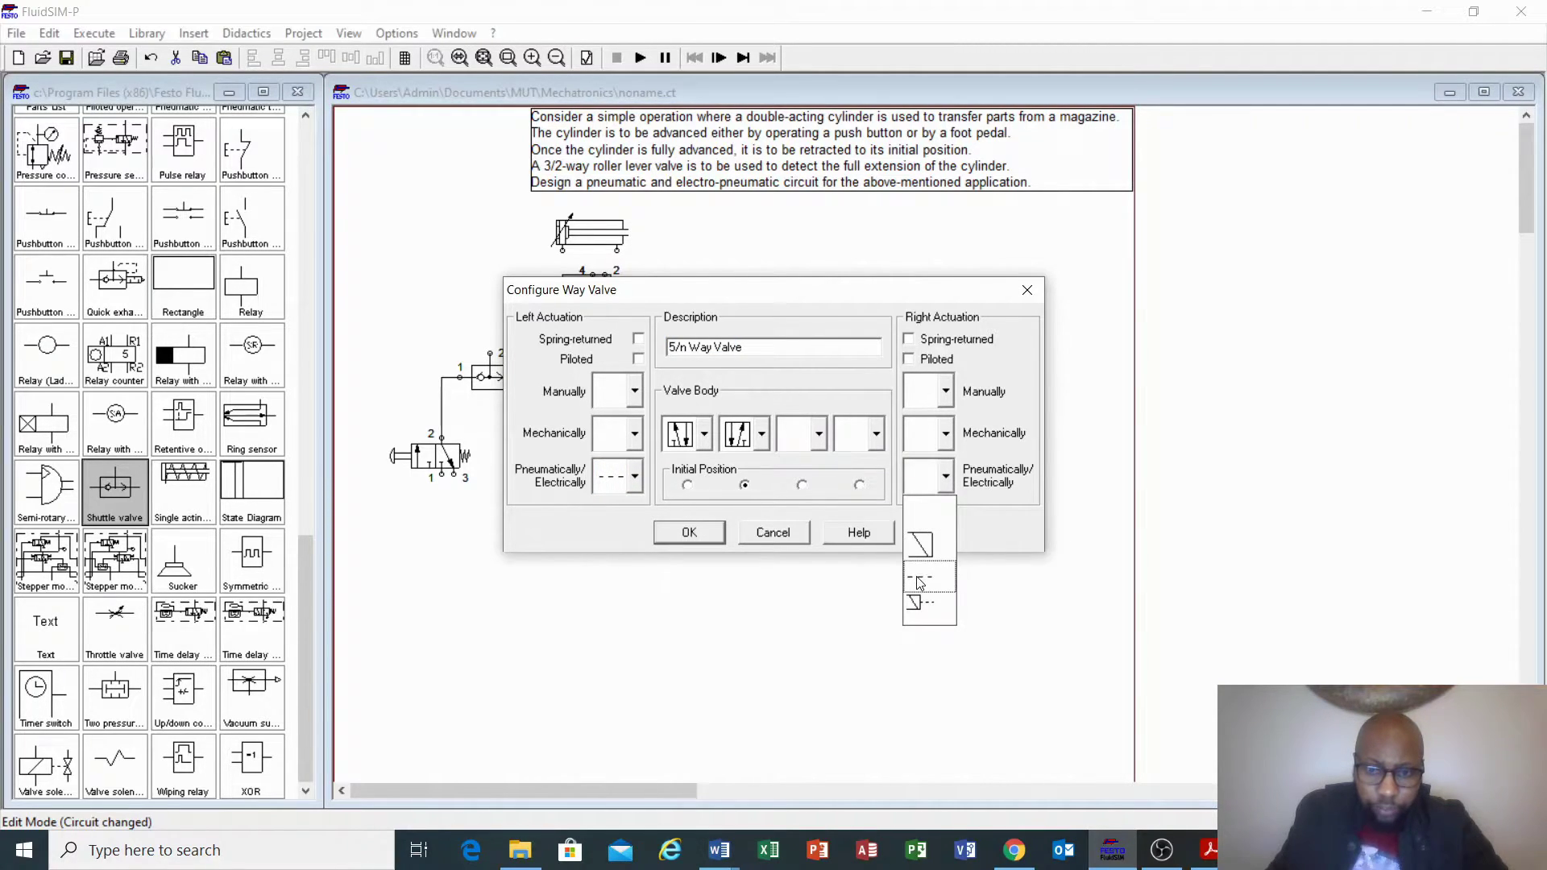
left_click(920, 580)
left_click(690, 533)
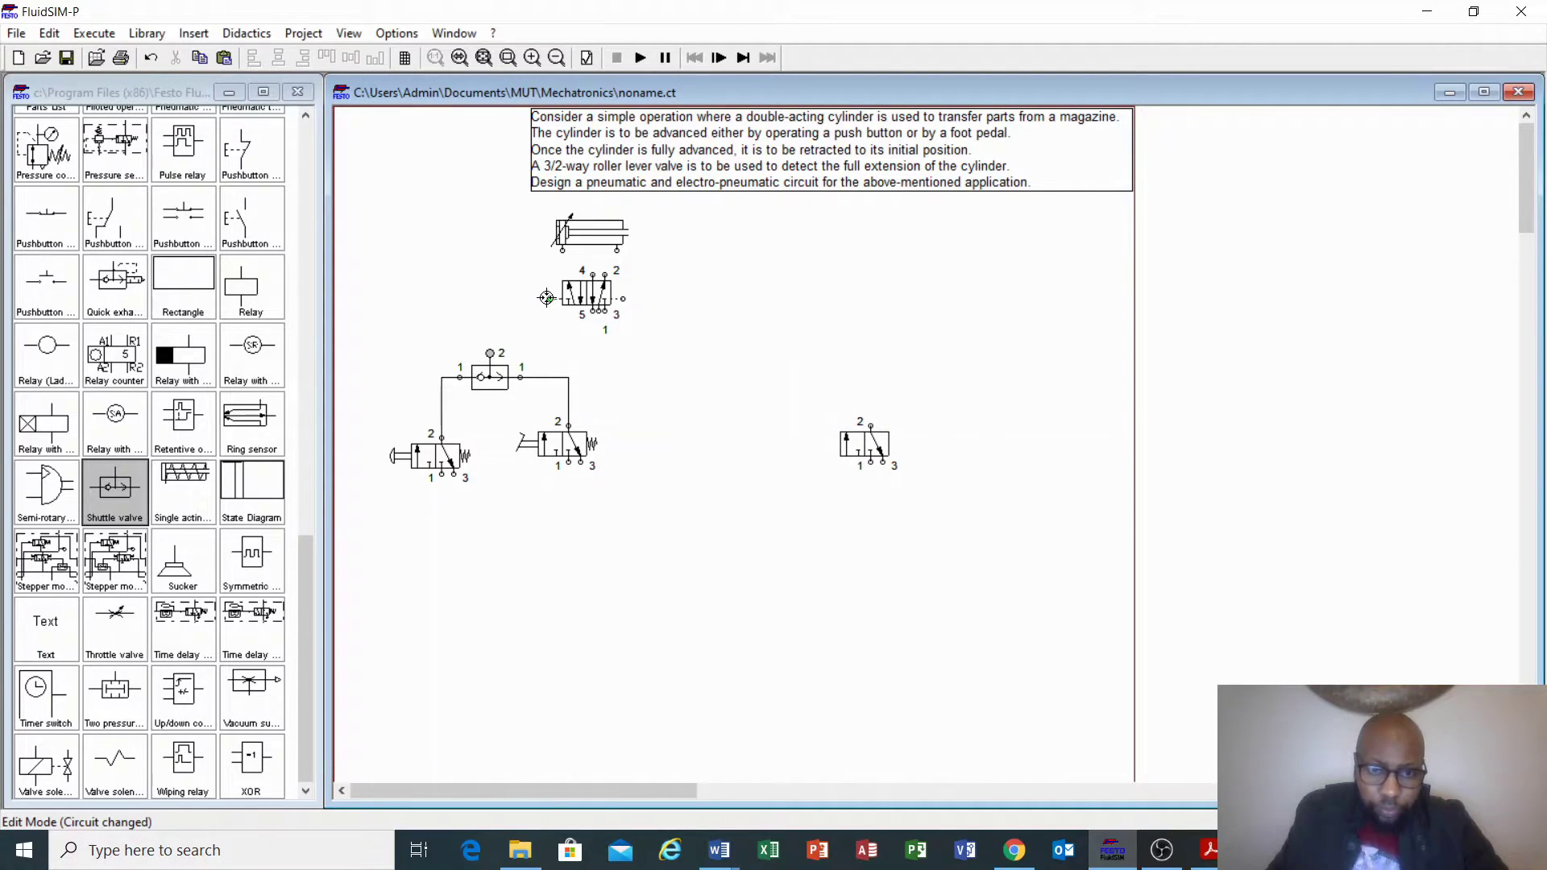
Pipe the shuttle valve output to the 5/2 left pilot and tidy the valve and cylinder layout.
left_click_drag(546, 299, 490, 353)
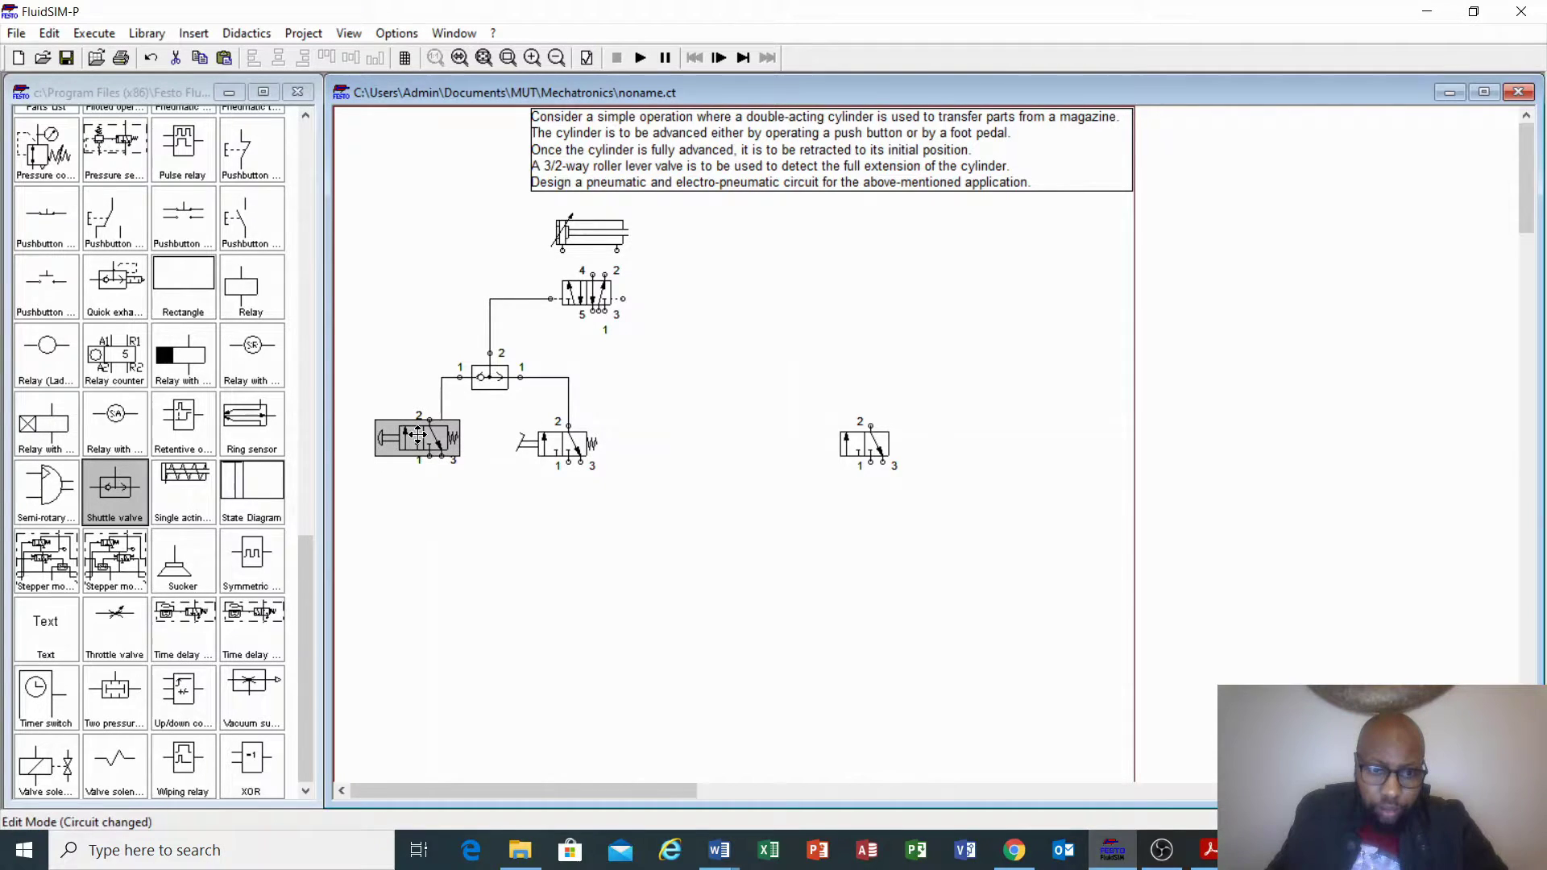
left_click_drag(568, 445, 550, 445)
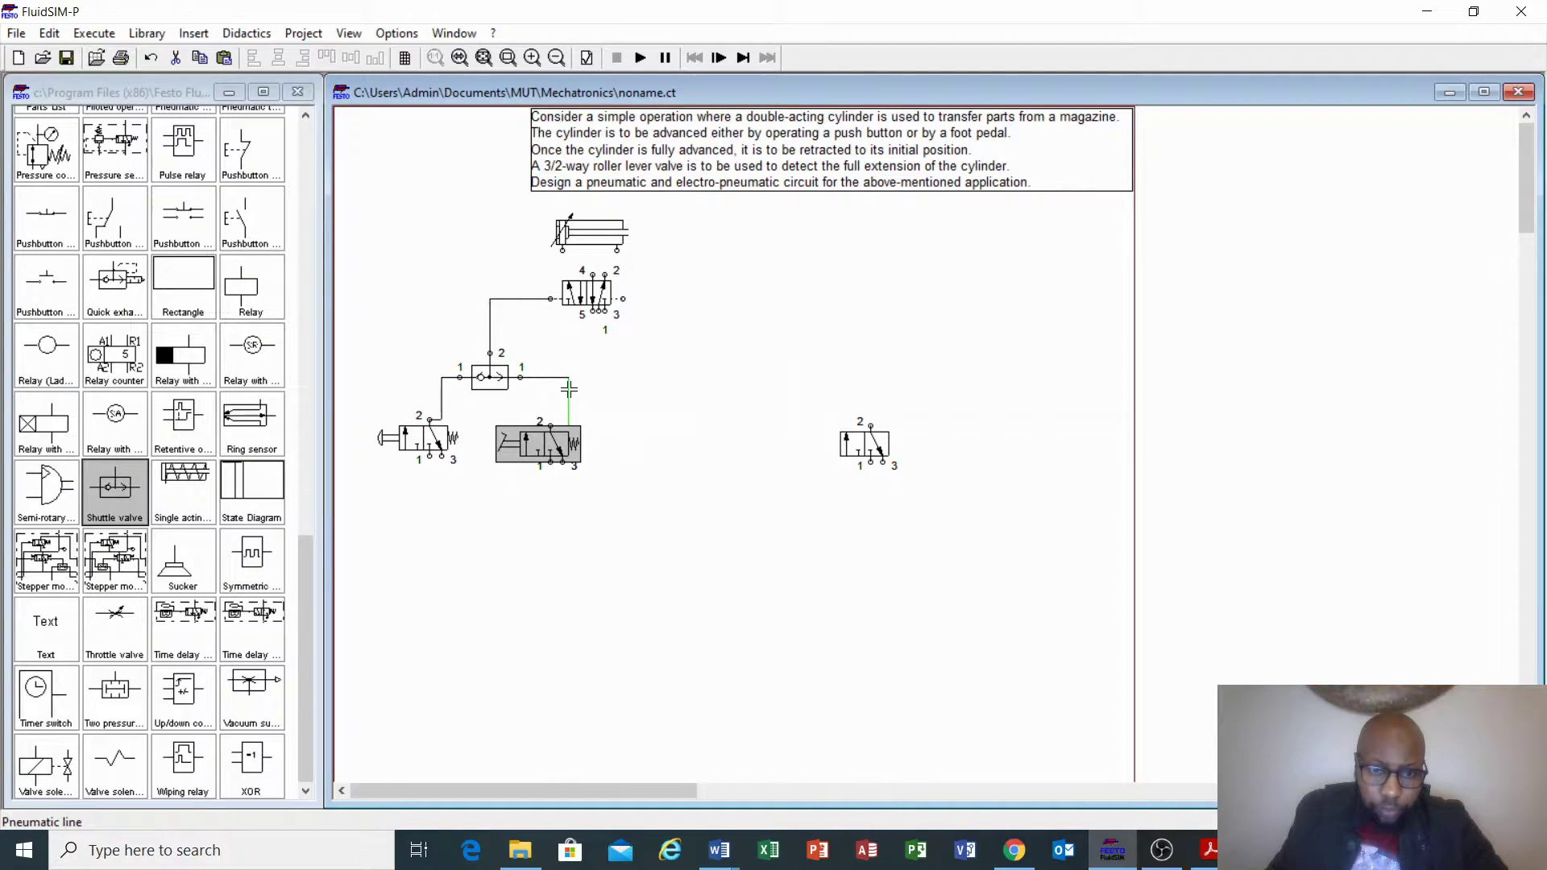
left_click(569, 395)
left_click_drag(556, 389, 545, 386)
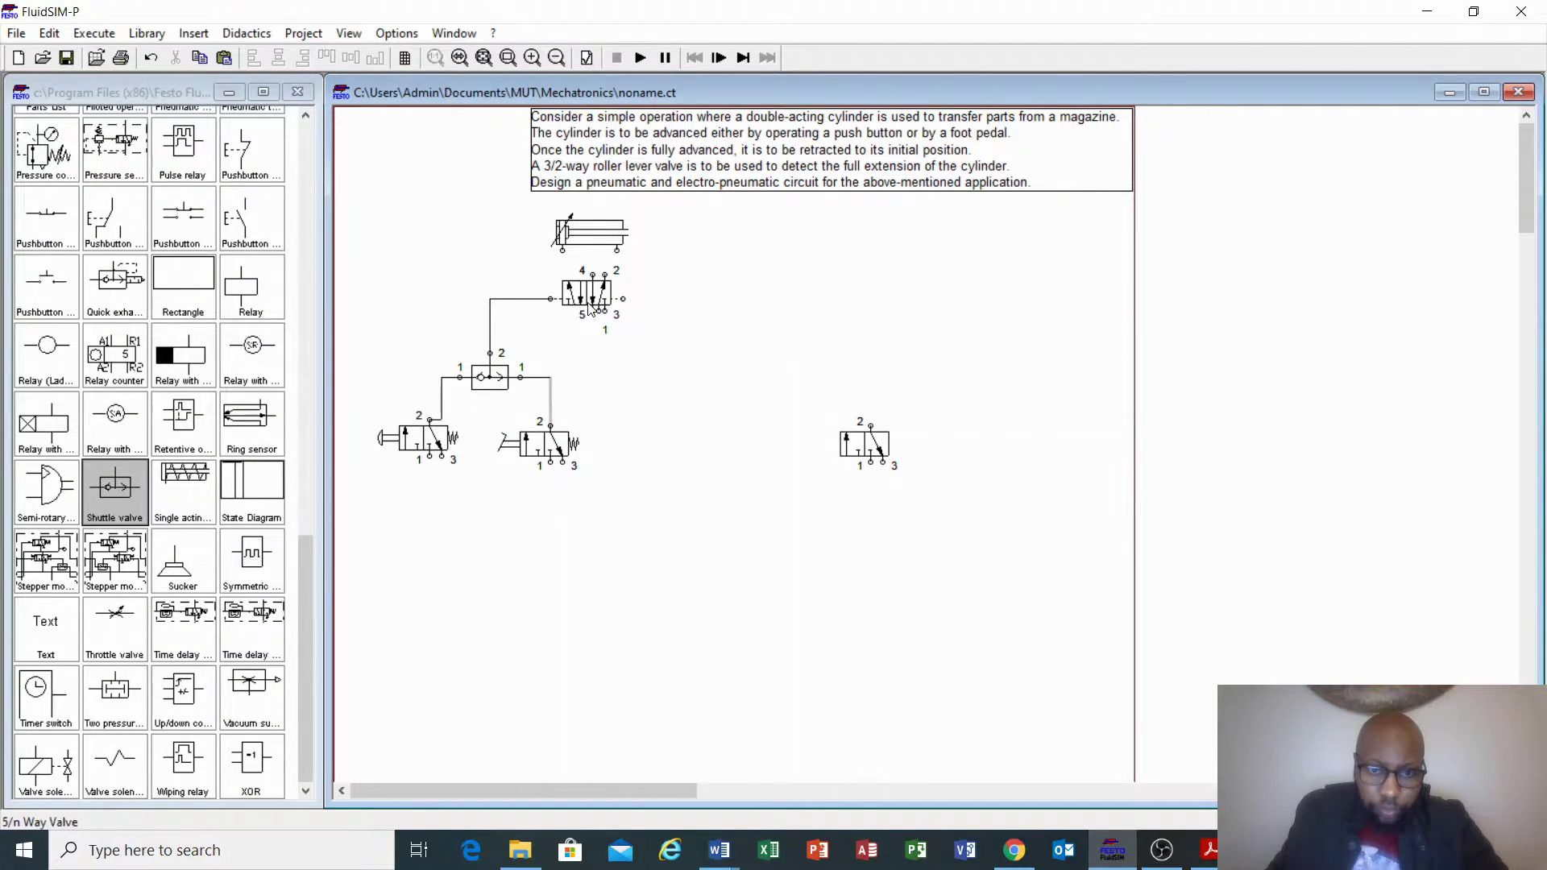
left_click_drag(587, 301, 618, 307)
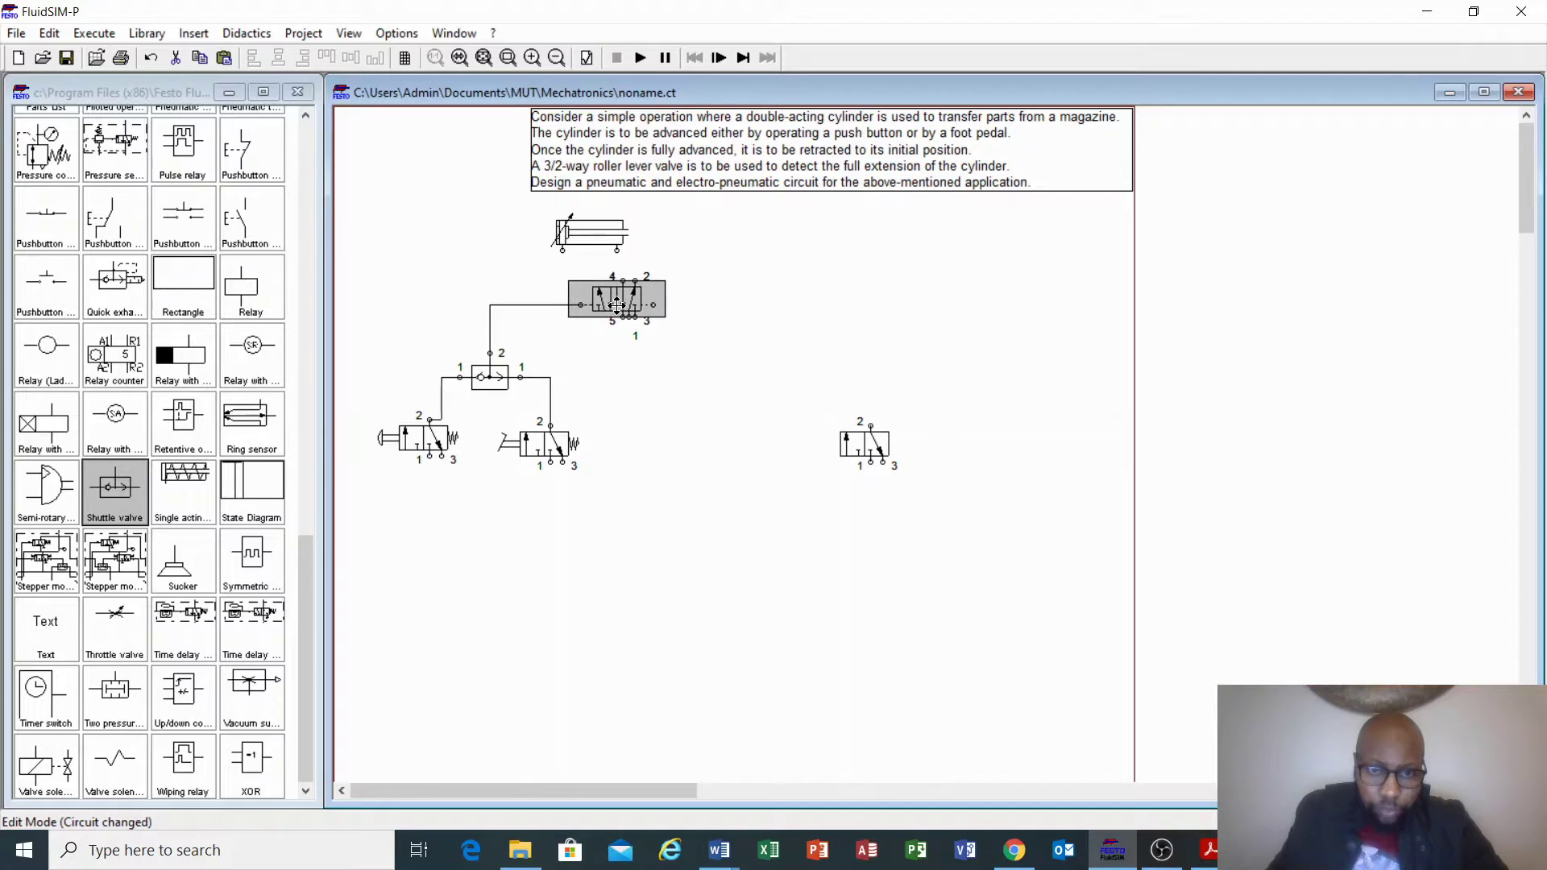
left_click_drag(596, 237, 627, 236)
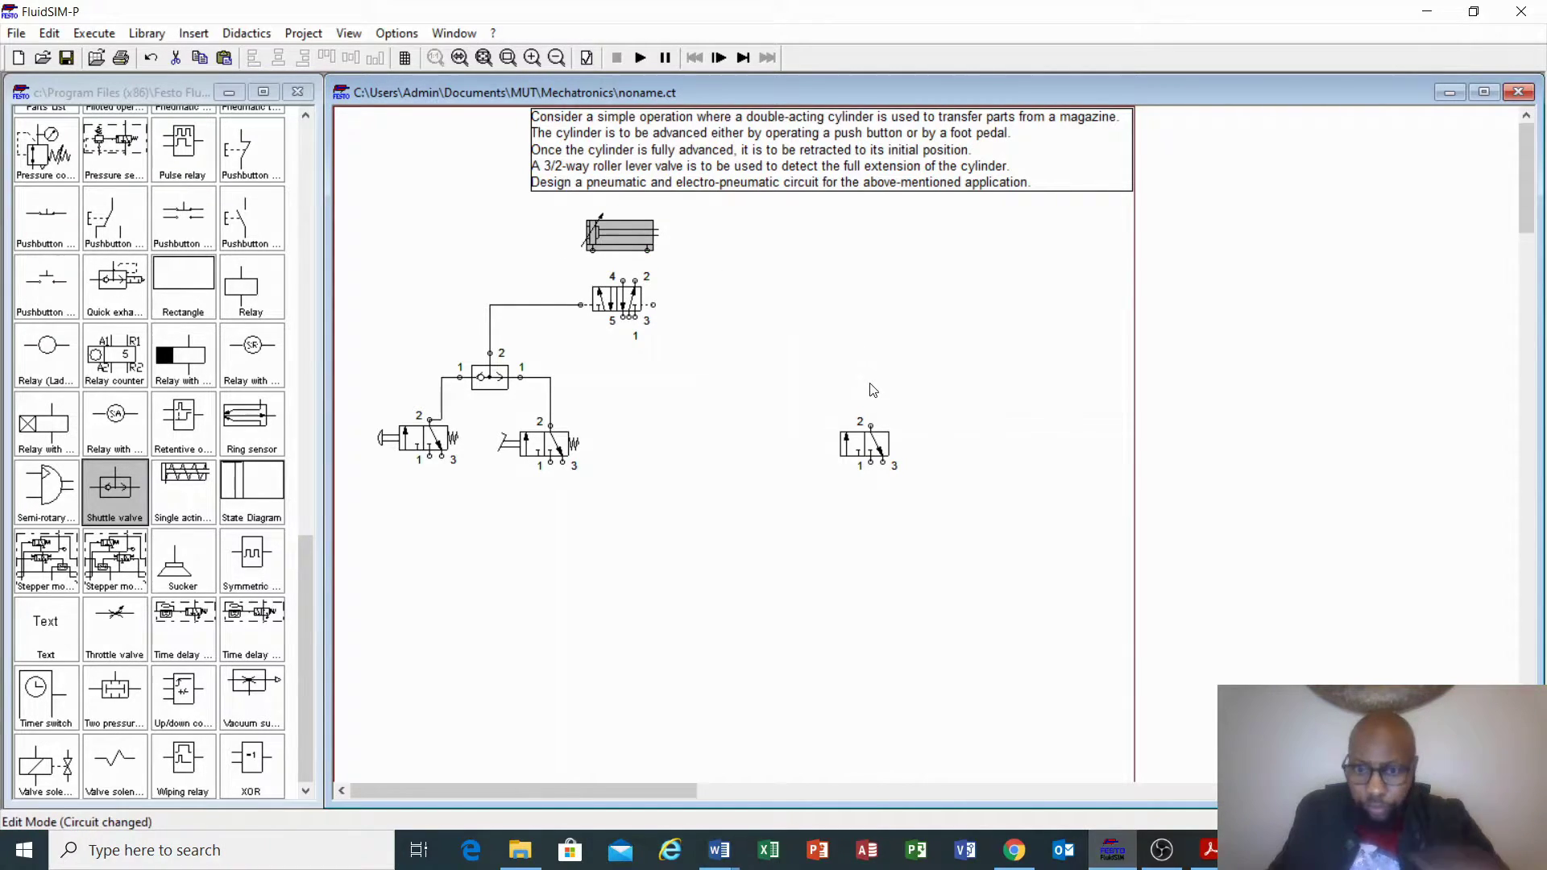
Make the right 3/2 valve roller-lever operated.
double_click(864, 445)
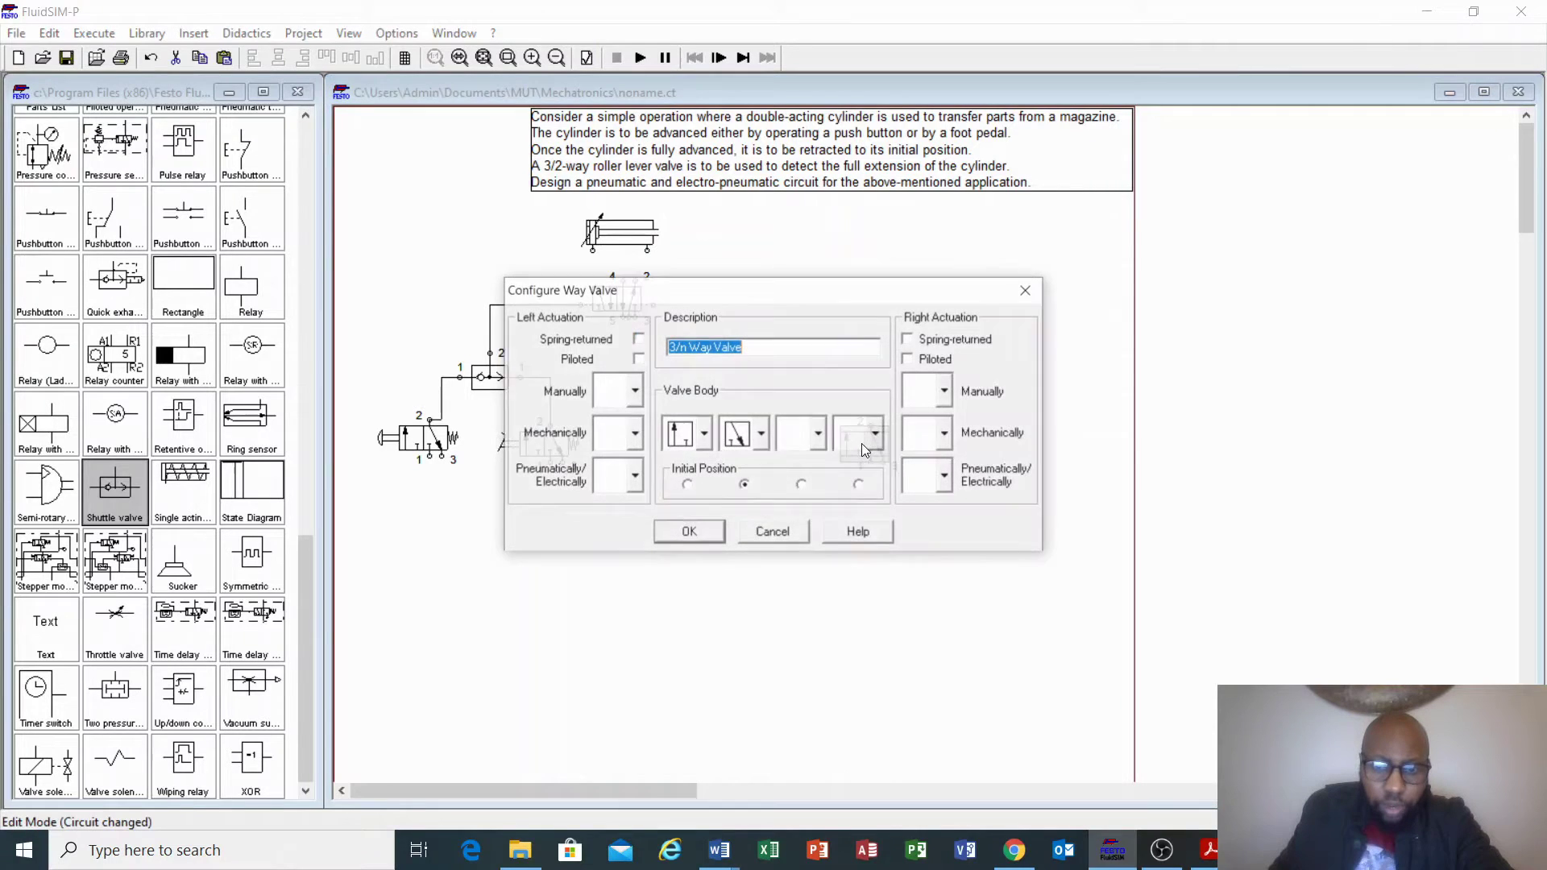
left_click(635, 434)
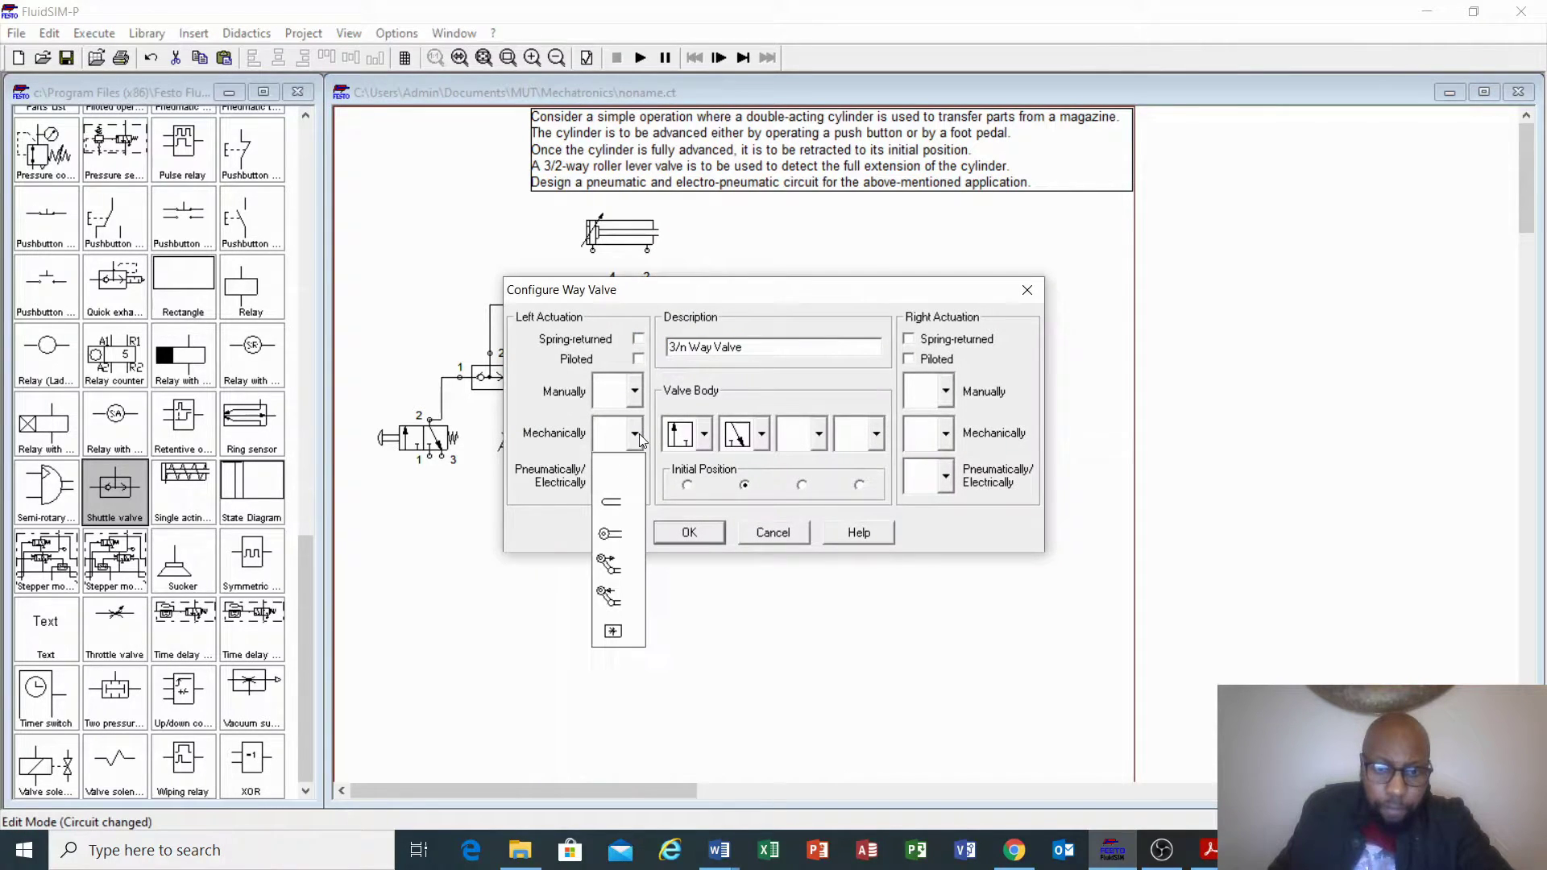
left_click(614, 537)
left_click(699, 532)
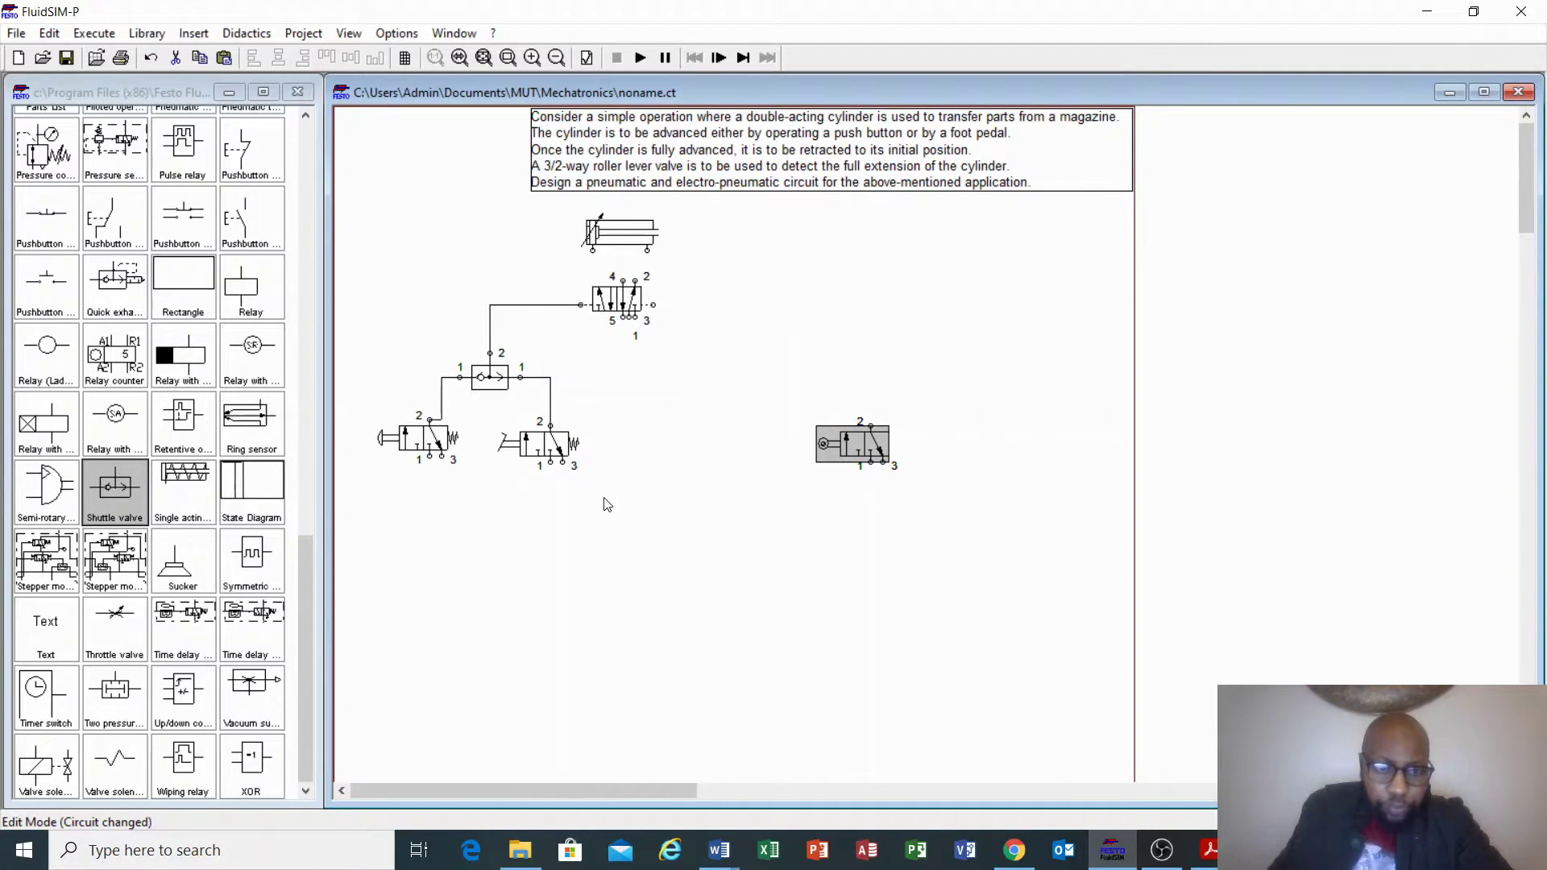
Place a Sucker element below the valves and run a line from the 5/2 valve to it.
mouse_move(176, 572)
left_mouse_down()
mouse_move(632, 572)
mouse_move(677, 607)
mouse_move(674, 635)
left_mouse_up()
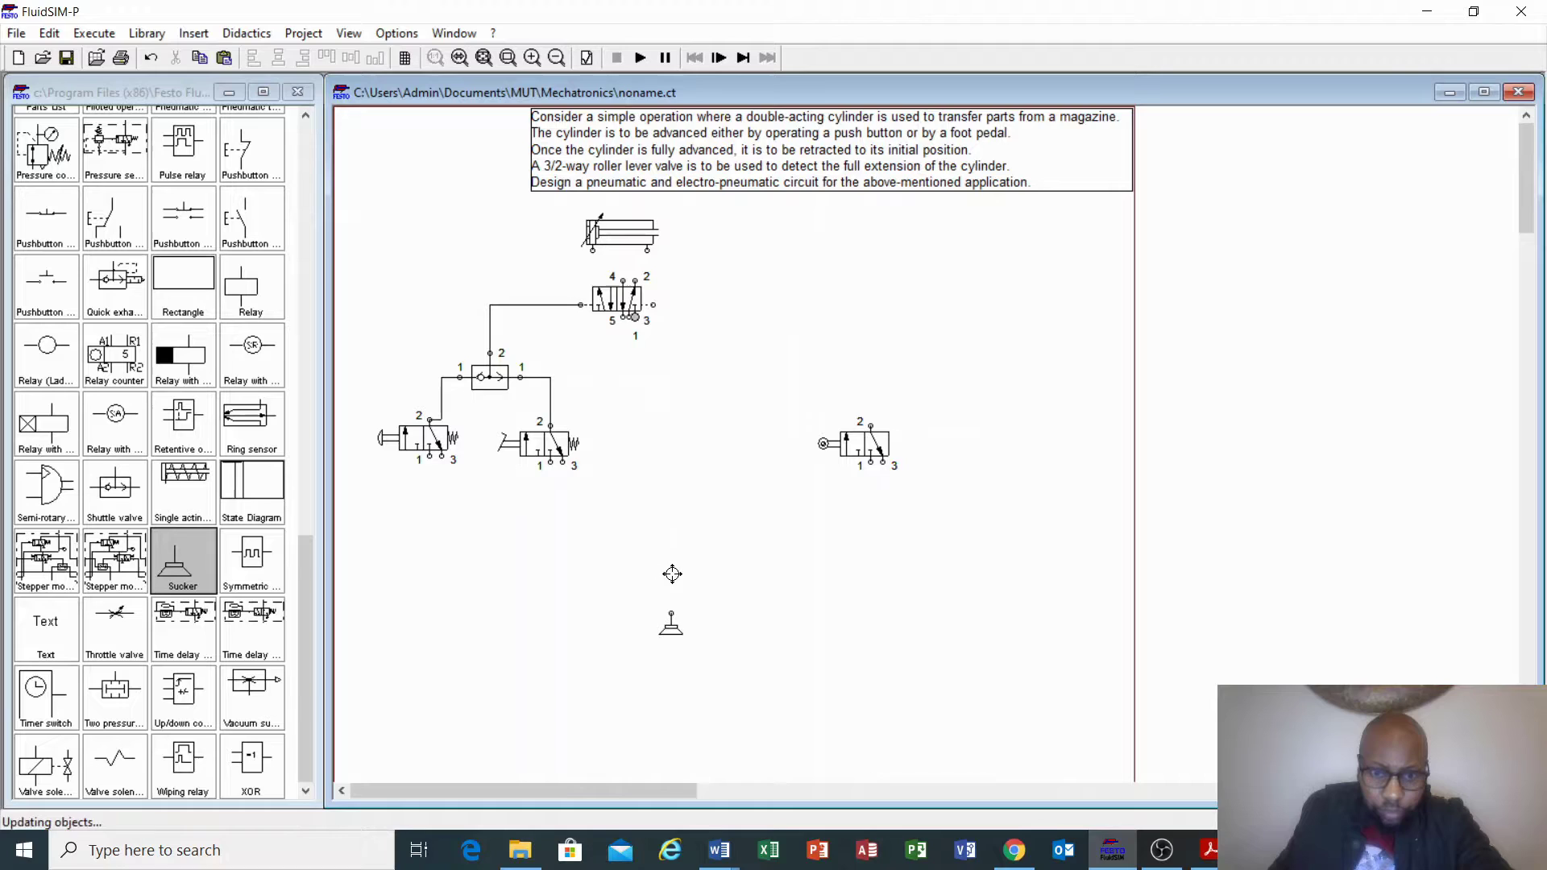
left_click_drag(674, 610, 672, 611)
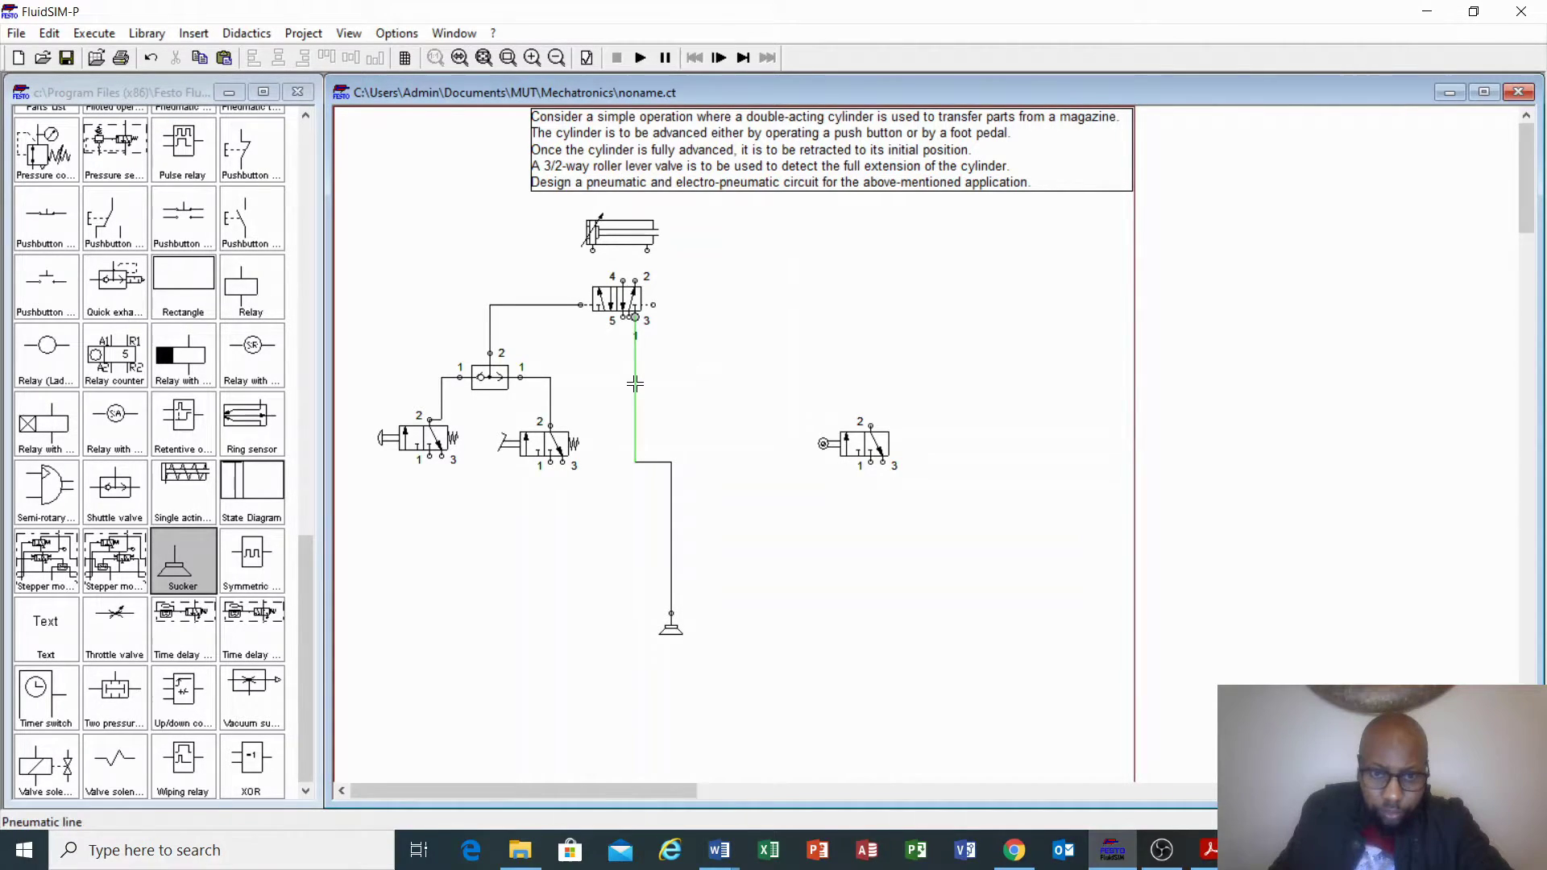
left_click_drag(635, 386, 672, 440)
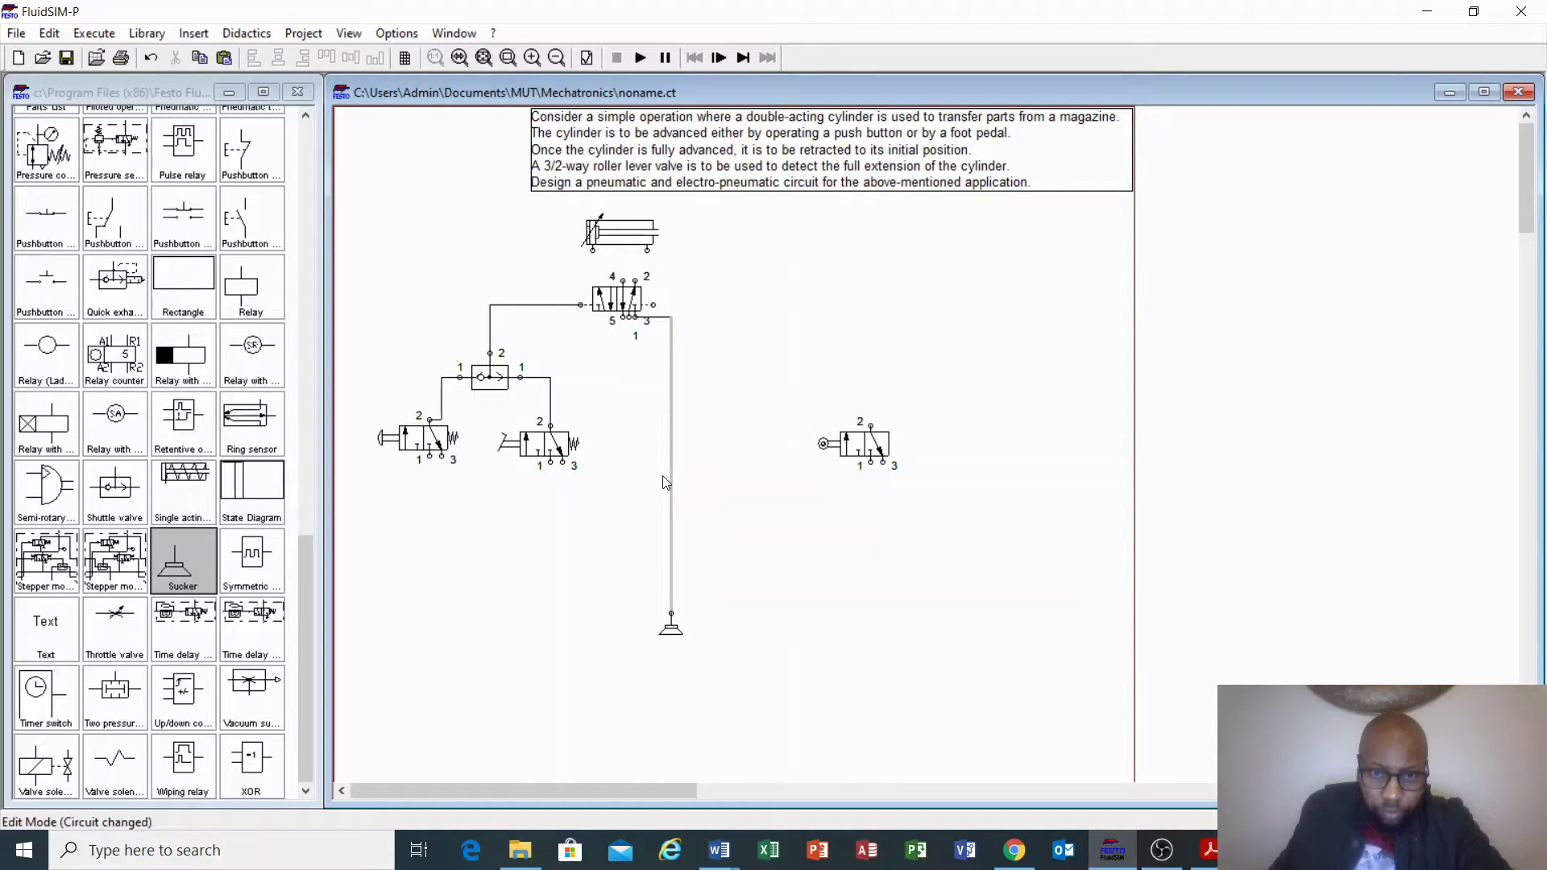
left_click(562, 462)
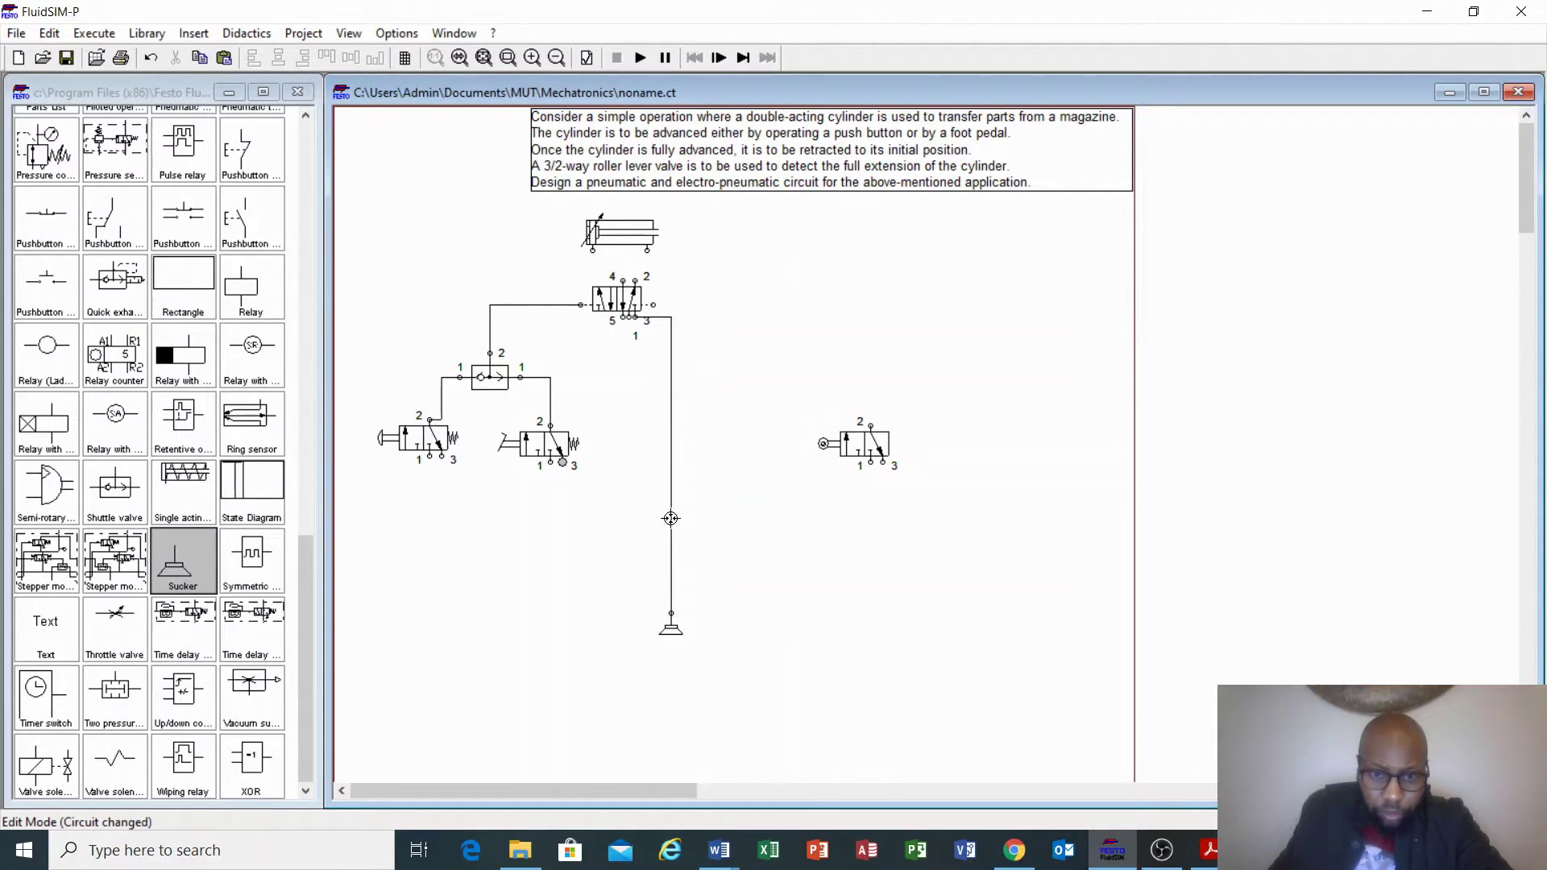
Connect all three 3/2 valves and 5/2 port 5 to the Sucker, and the roller output to the right pilot.
left_click_drag(670, 518, 671, 516)
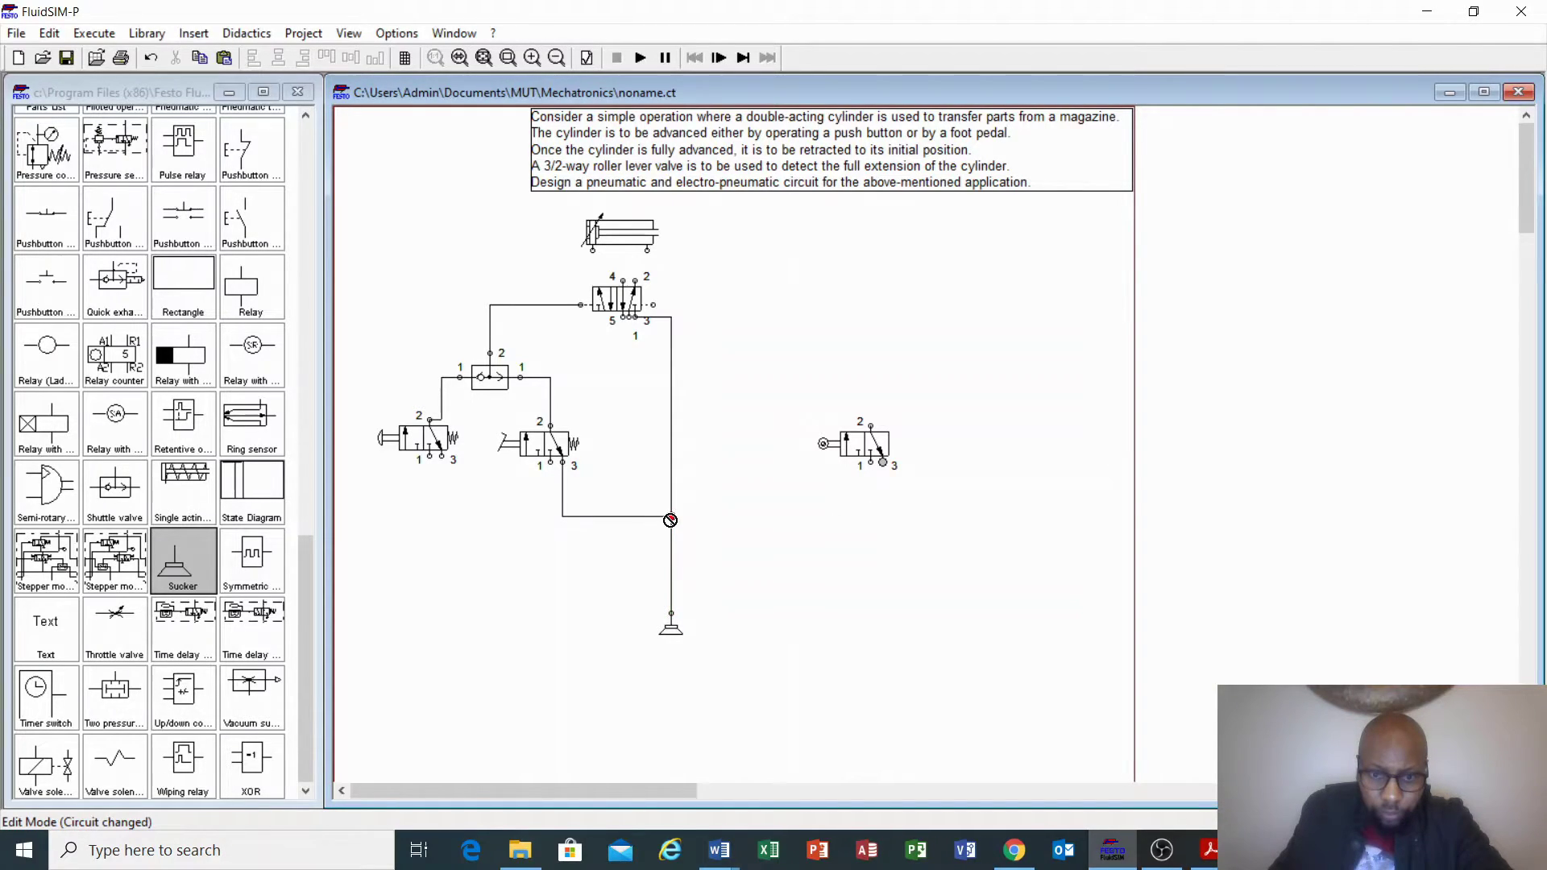
left_click(671, 537)
left_click_drag(671, 537, 671, 537)
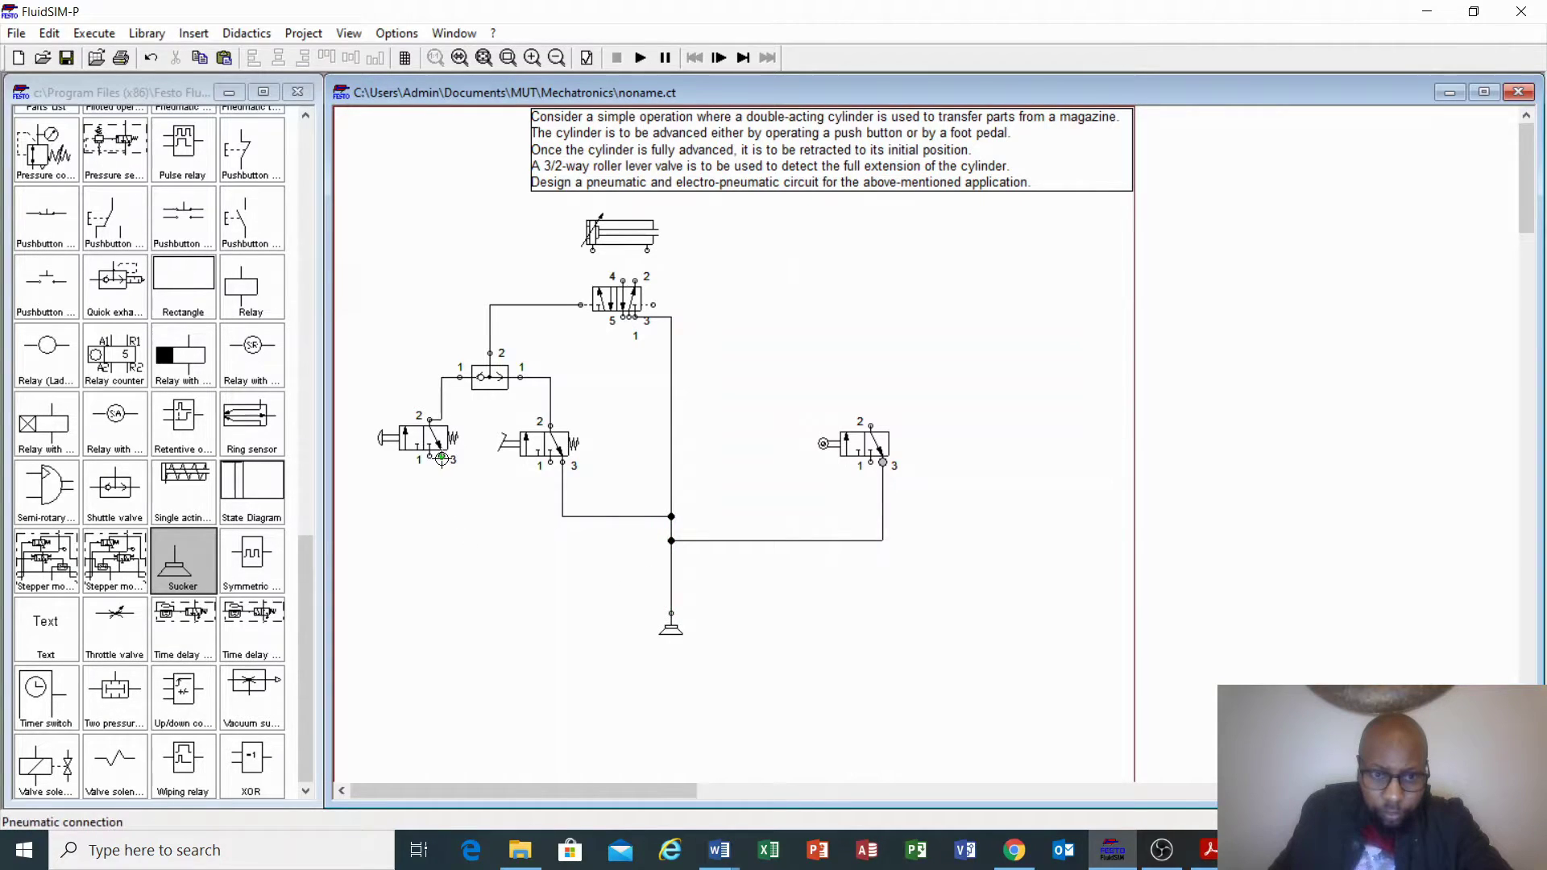
left_click_drag(669, 577, 441, 456)
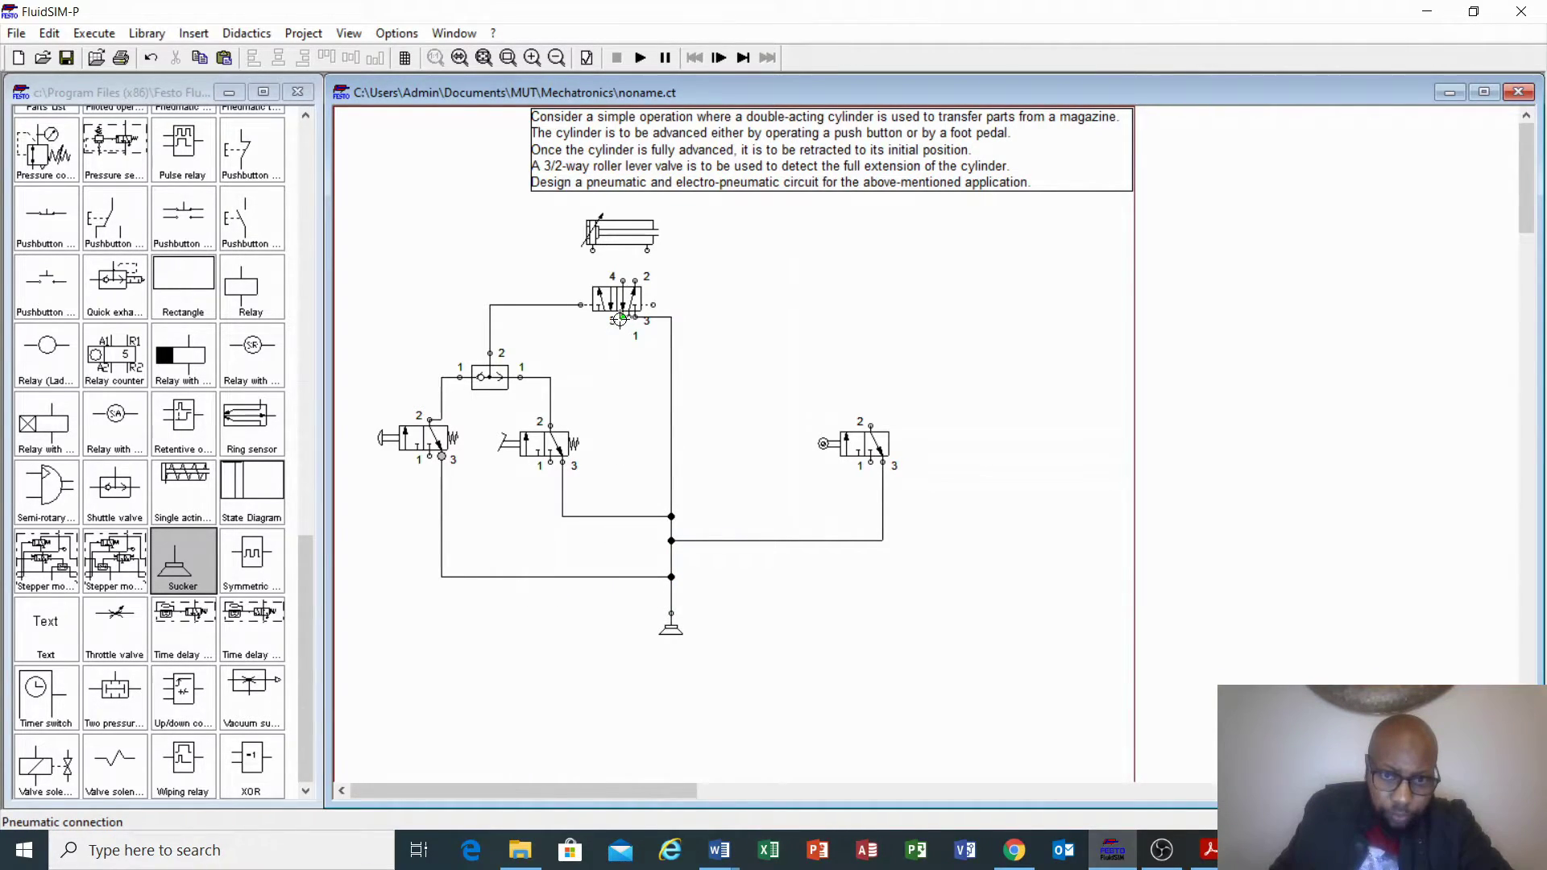
left_click_drag(622, 320, 671, 426)
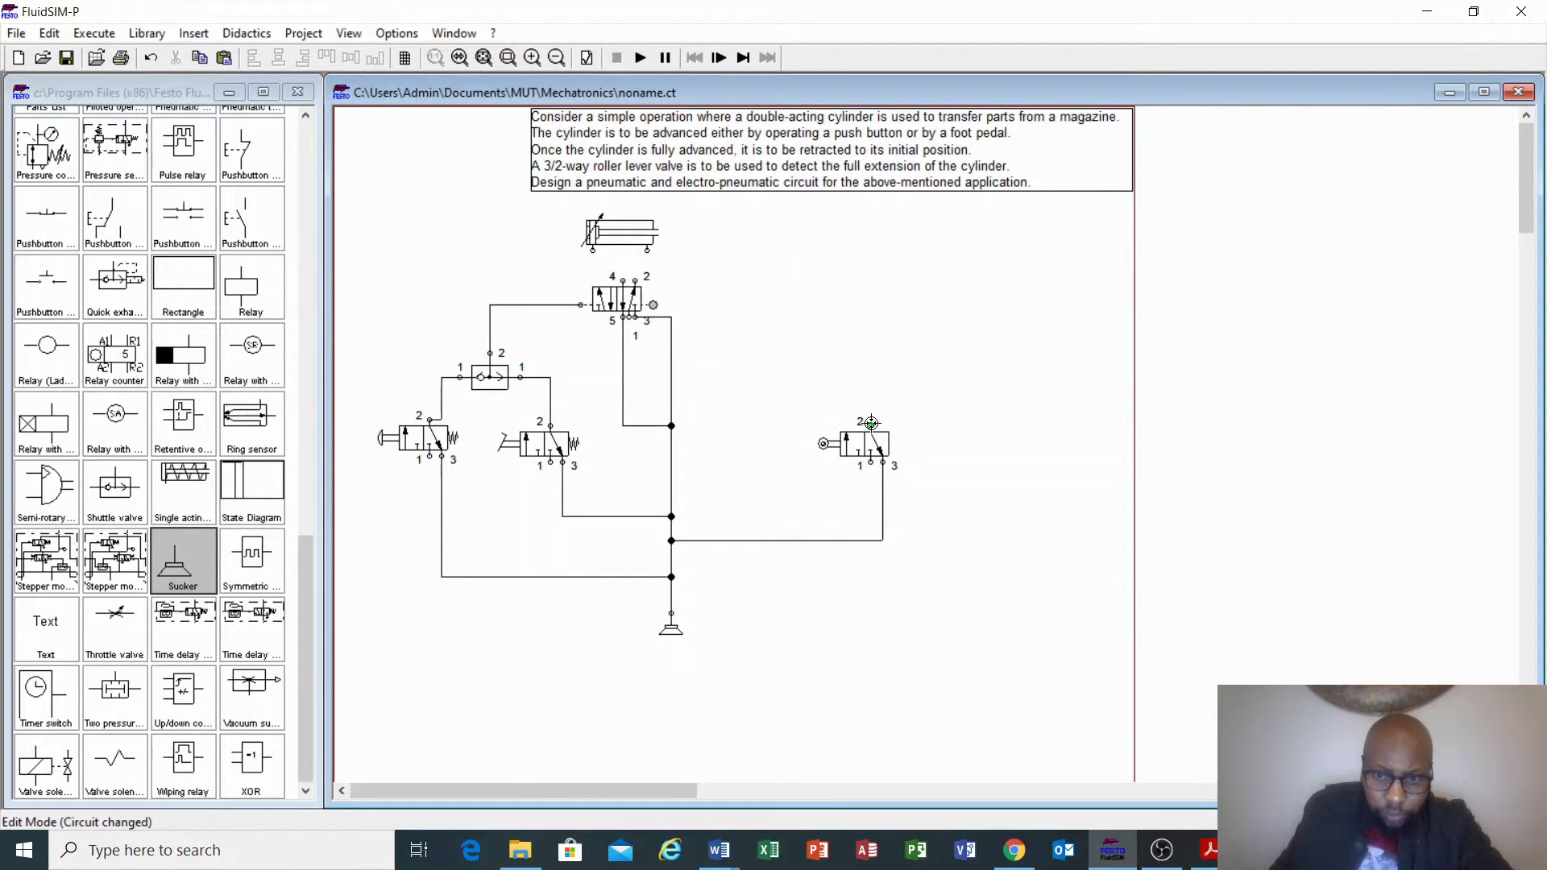
left_click_drag(871, 422, 653, 305)
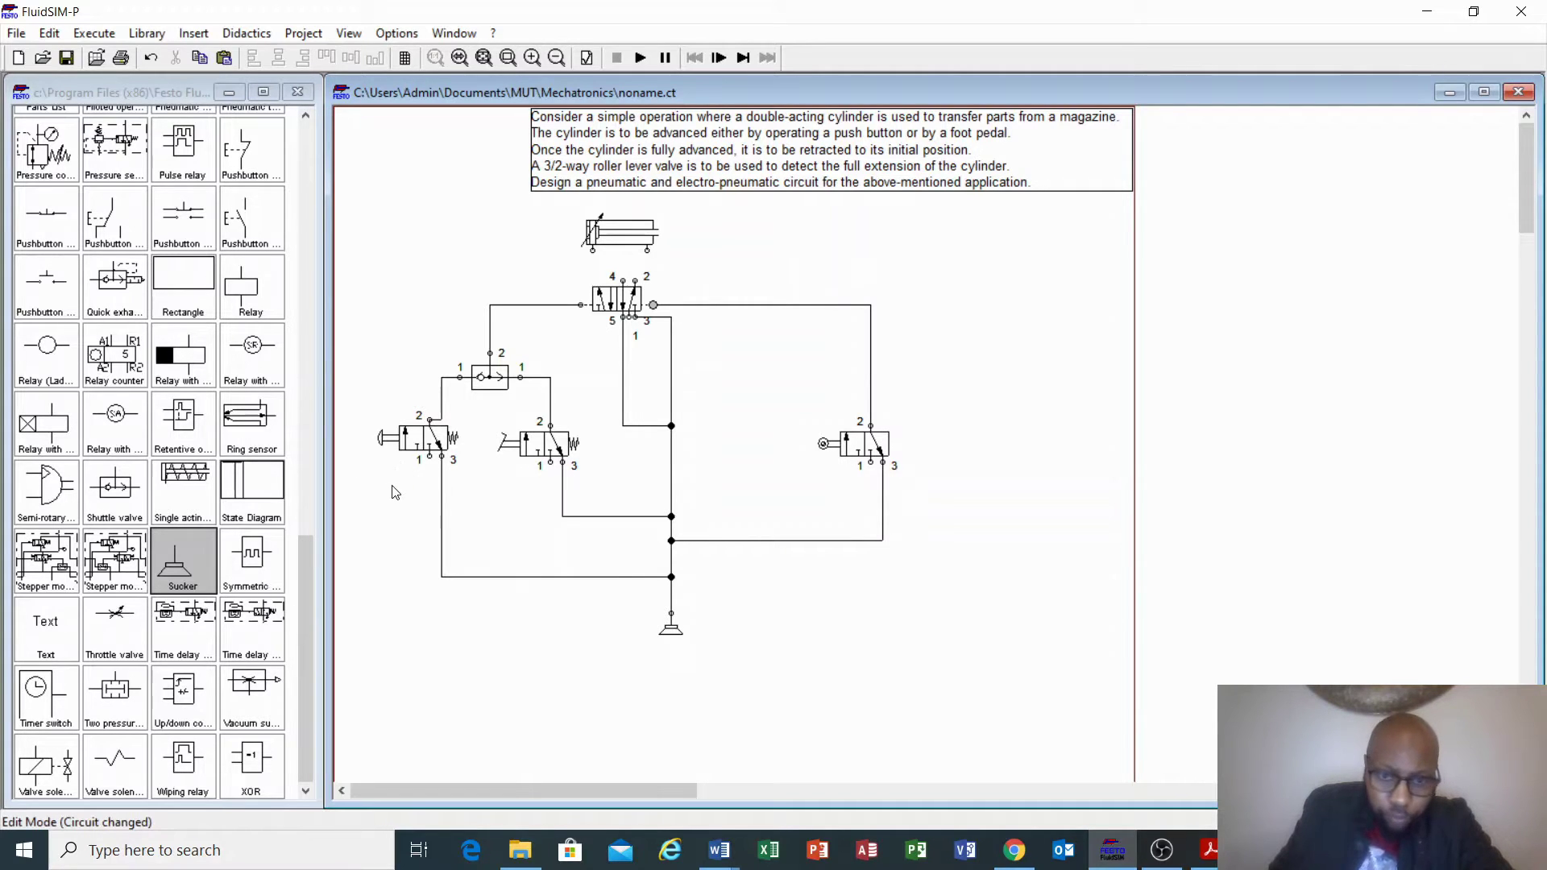
Place a compressed air supply below the circuit and pipe port 1 of the 5/2, foot-pedal and pushbutton valves to it.
scroll(172, 569, "up", 10)
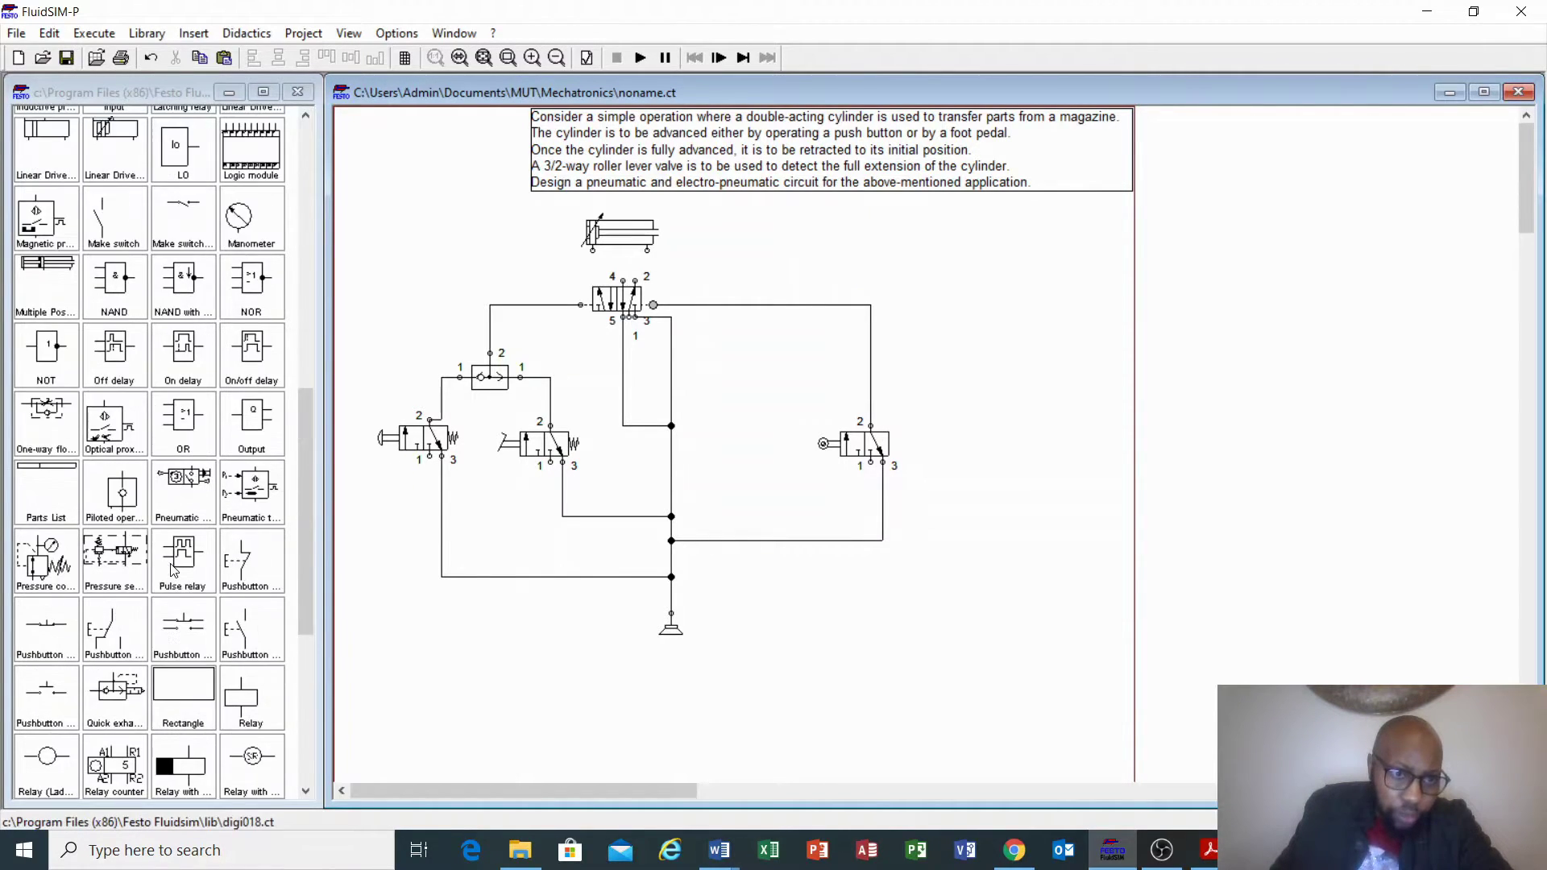
scroll(171, 569, "up", 7)
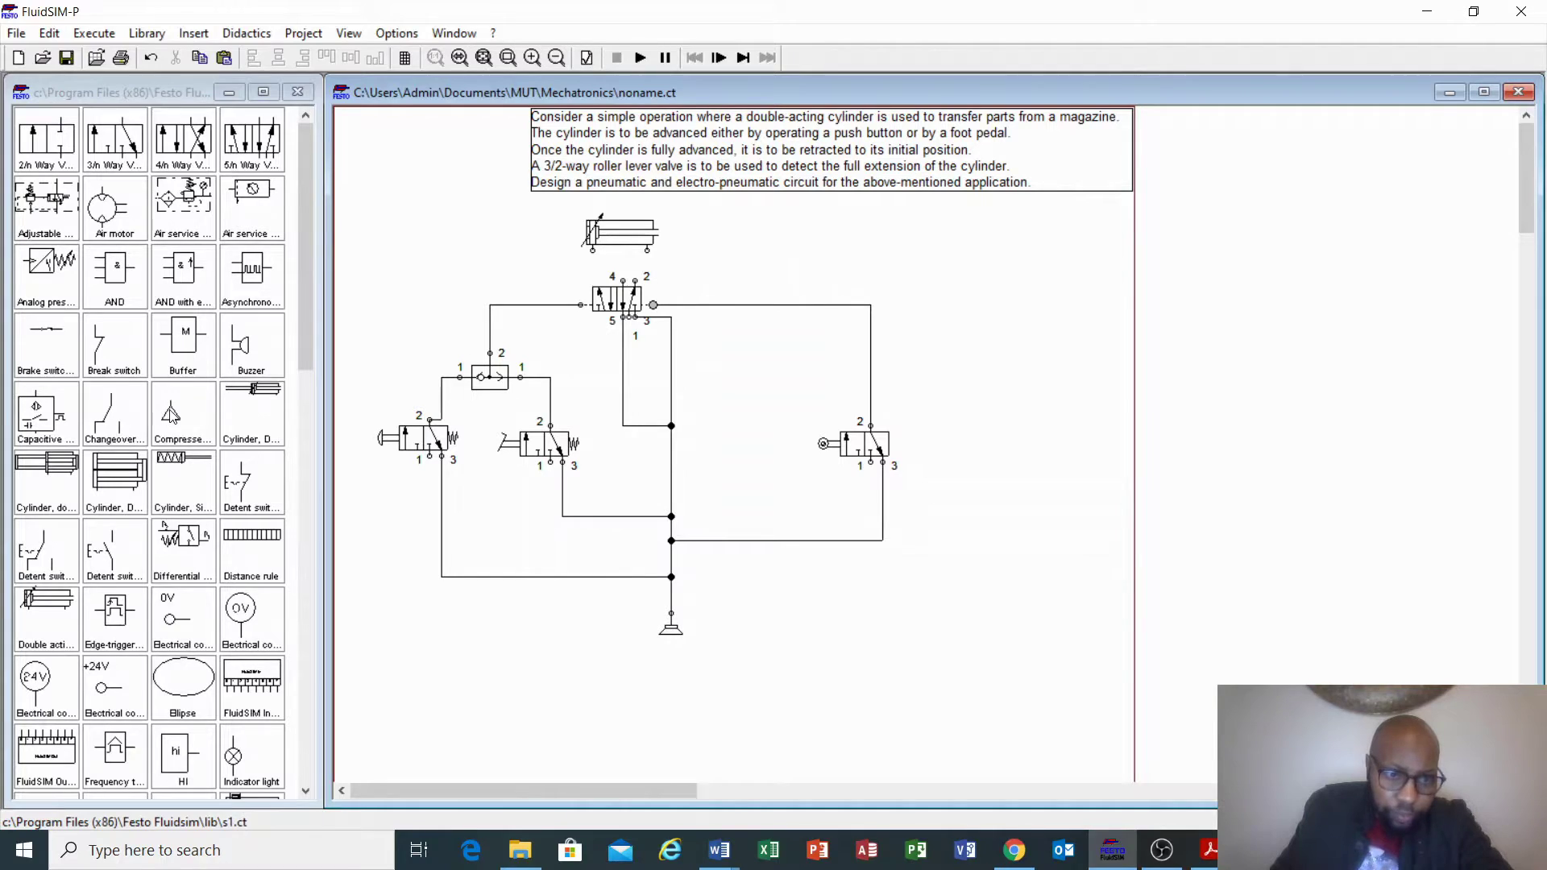
left_click_drag(168, 417, 642, 614)
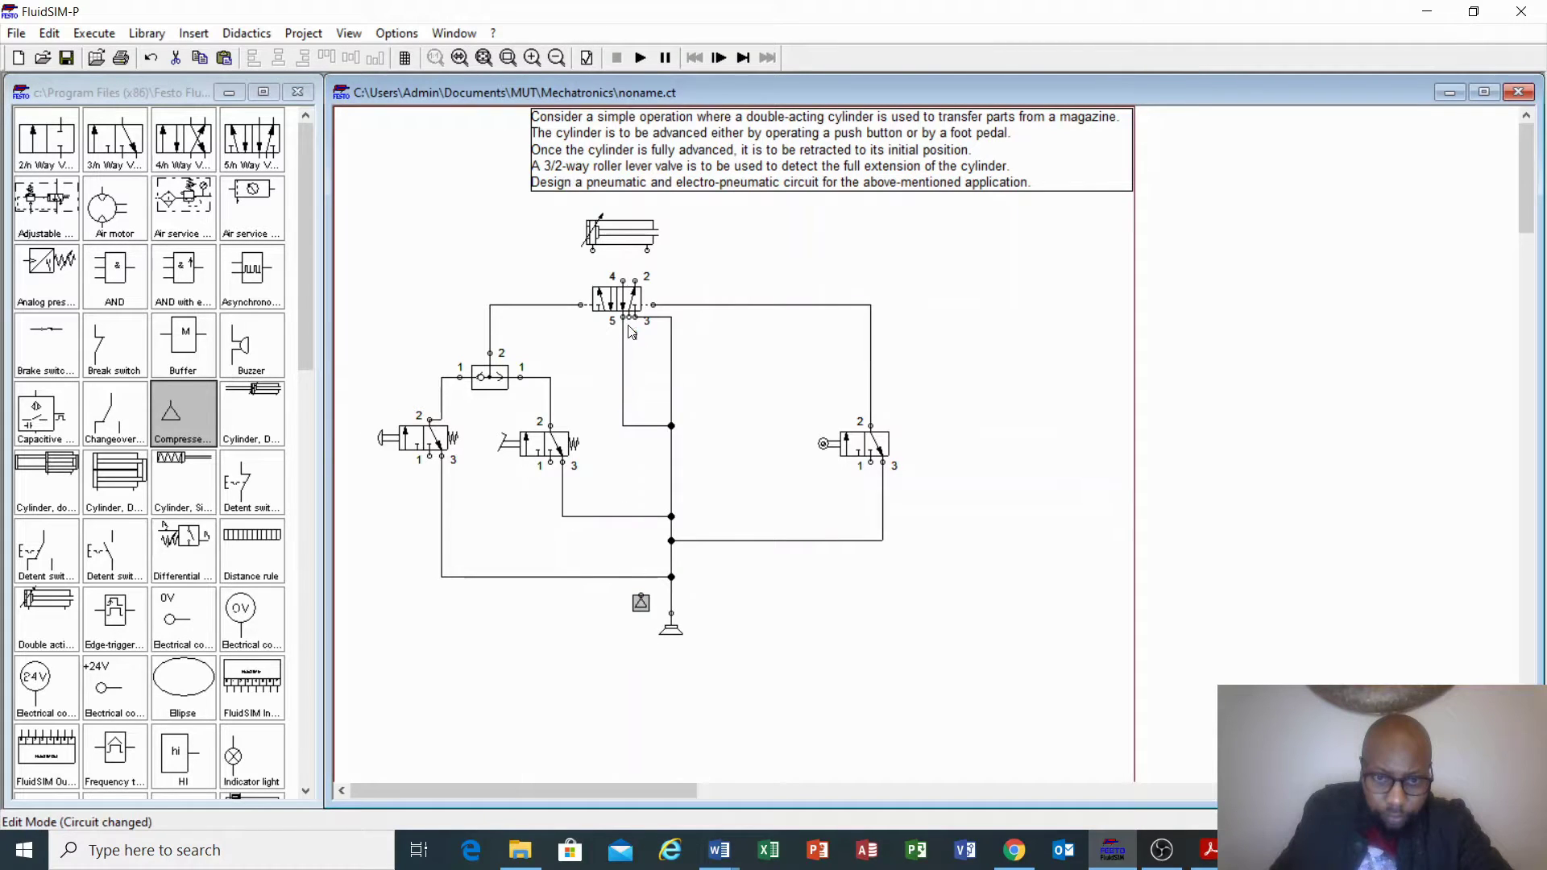
left_click_drag(632, 332, 643, 595)
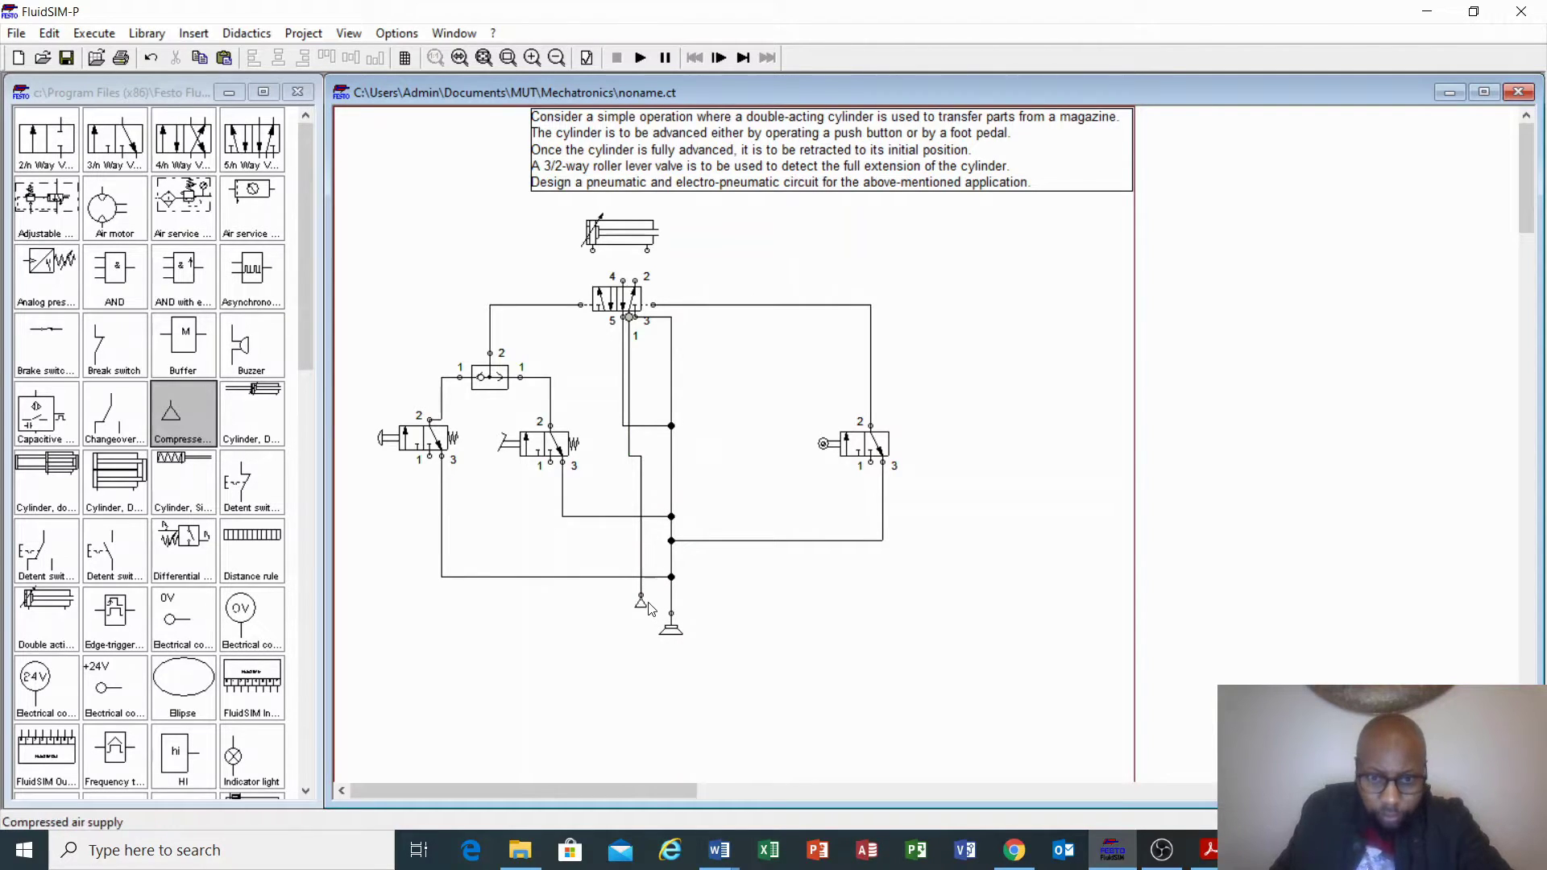
left_click_drag(640, 603, 624, 608)
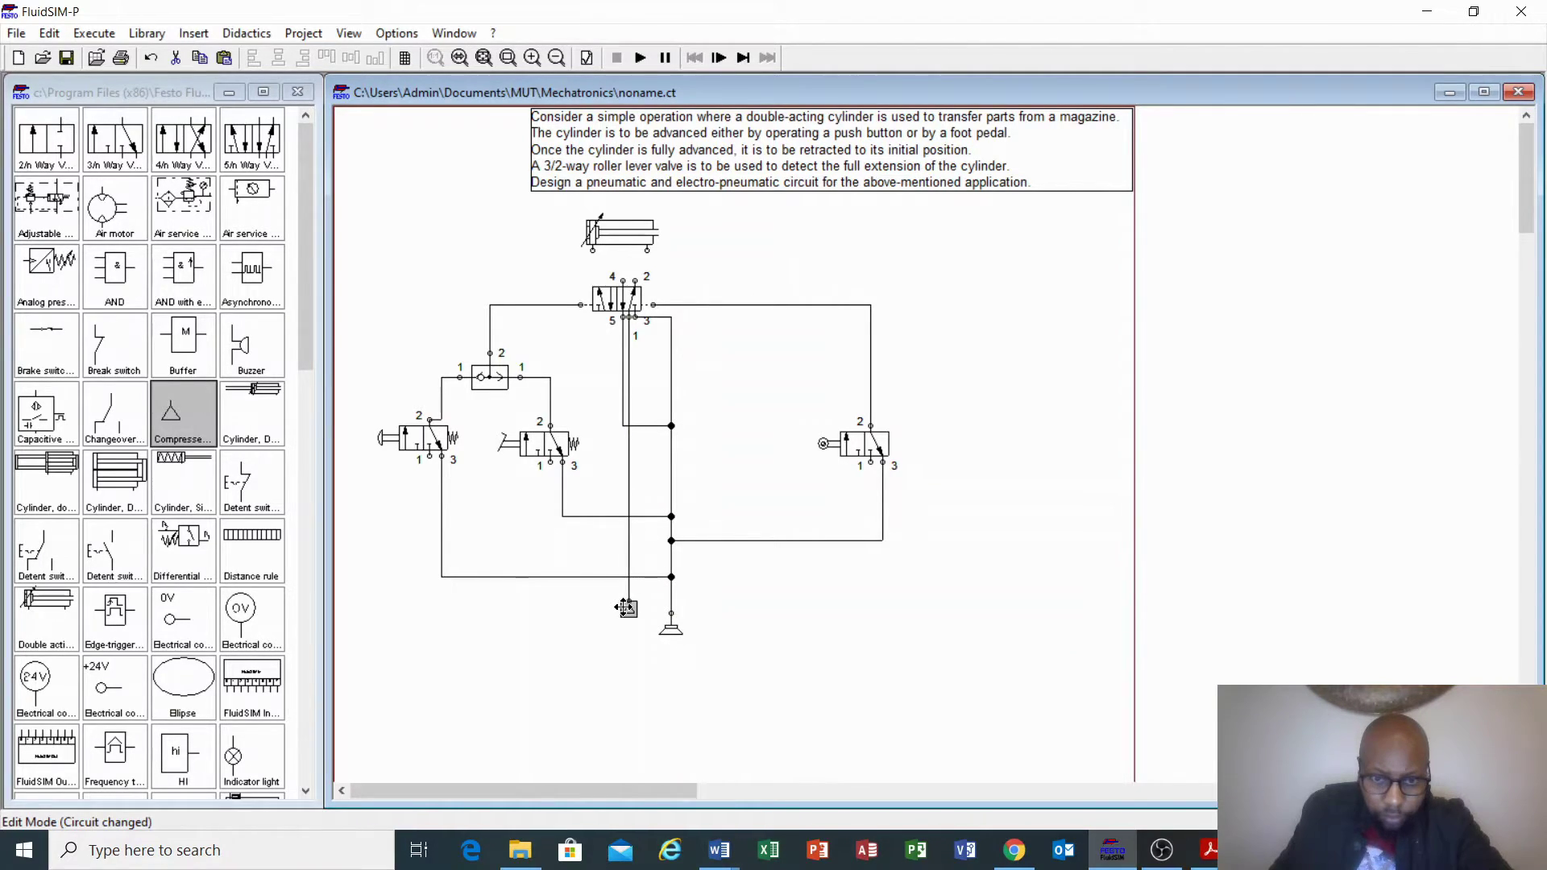
left_click(551, 468)
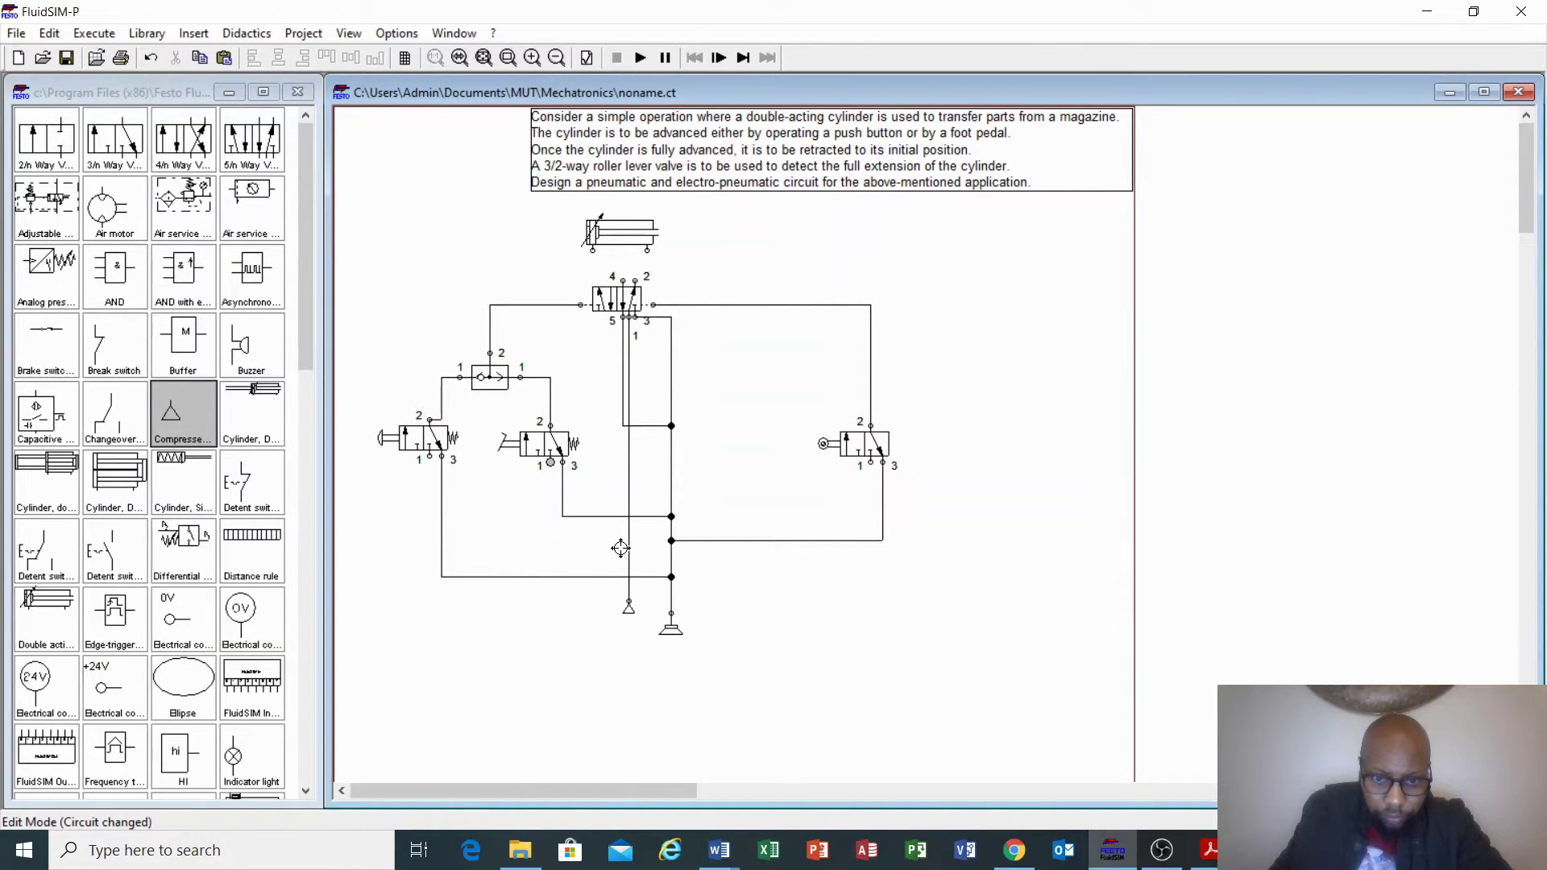
left_click_drag(620, 548, 629, 546)
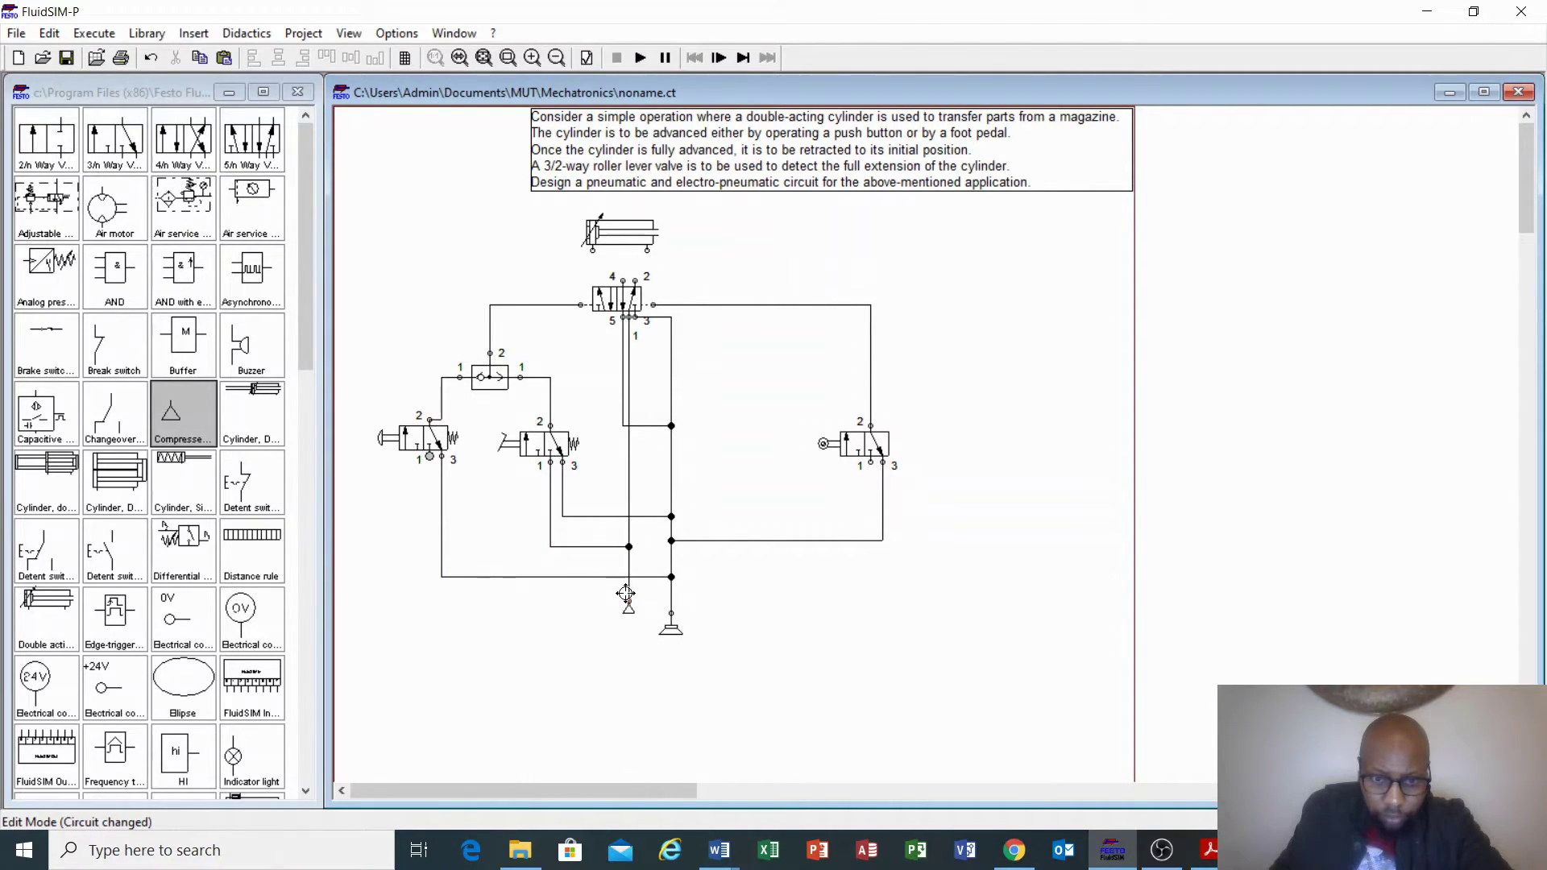
left_click_drag(627, 590, 628, 589)
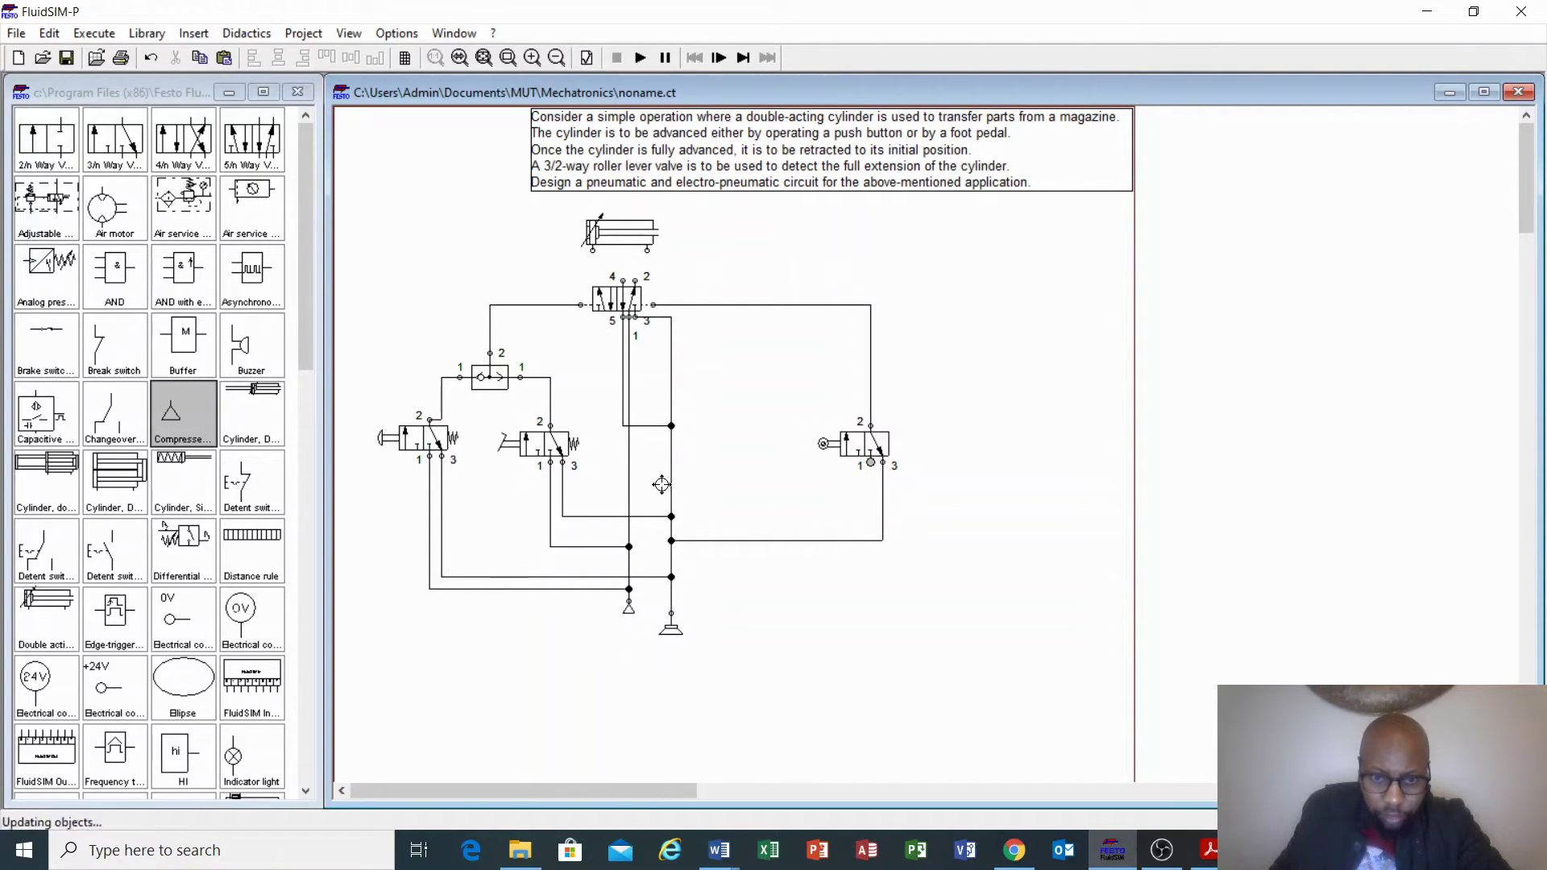
Pipe the roller-lever valve's port 1 to the supply line and the 5/2 valve's port 4 to the cylinder.
left_click(629, 483)
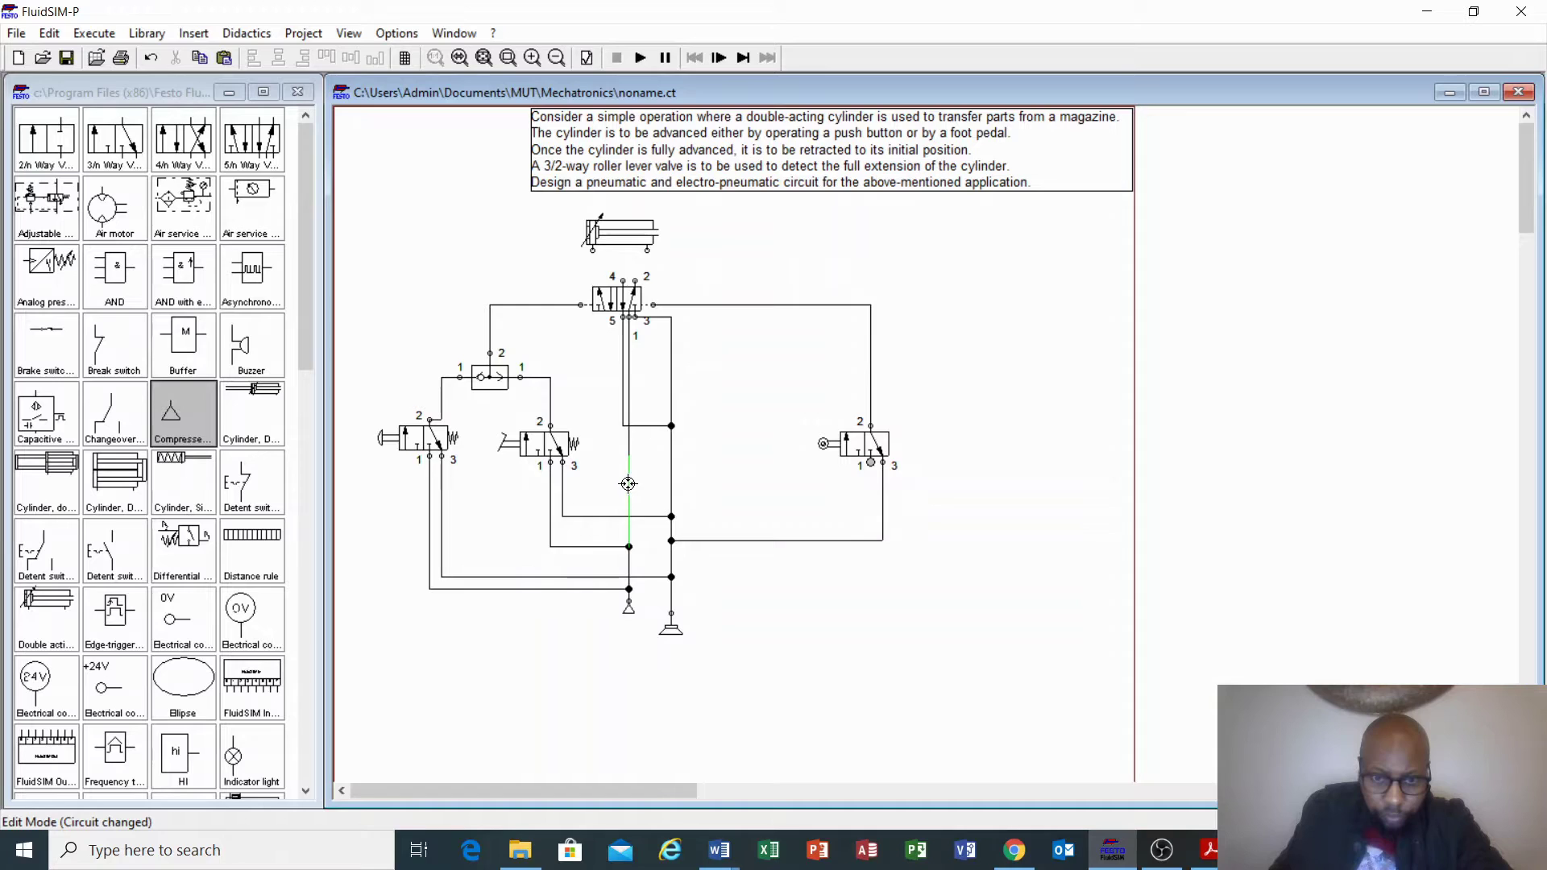
left_click_drag(628, 483, 629, 486)
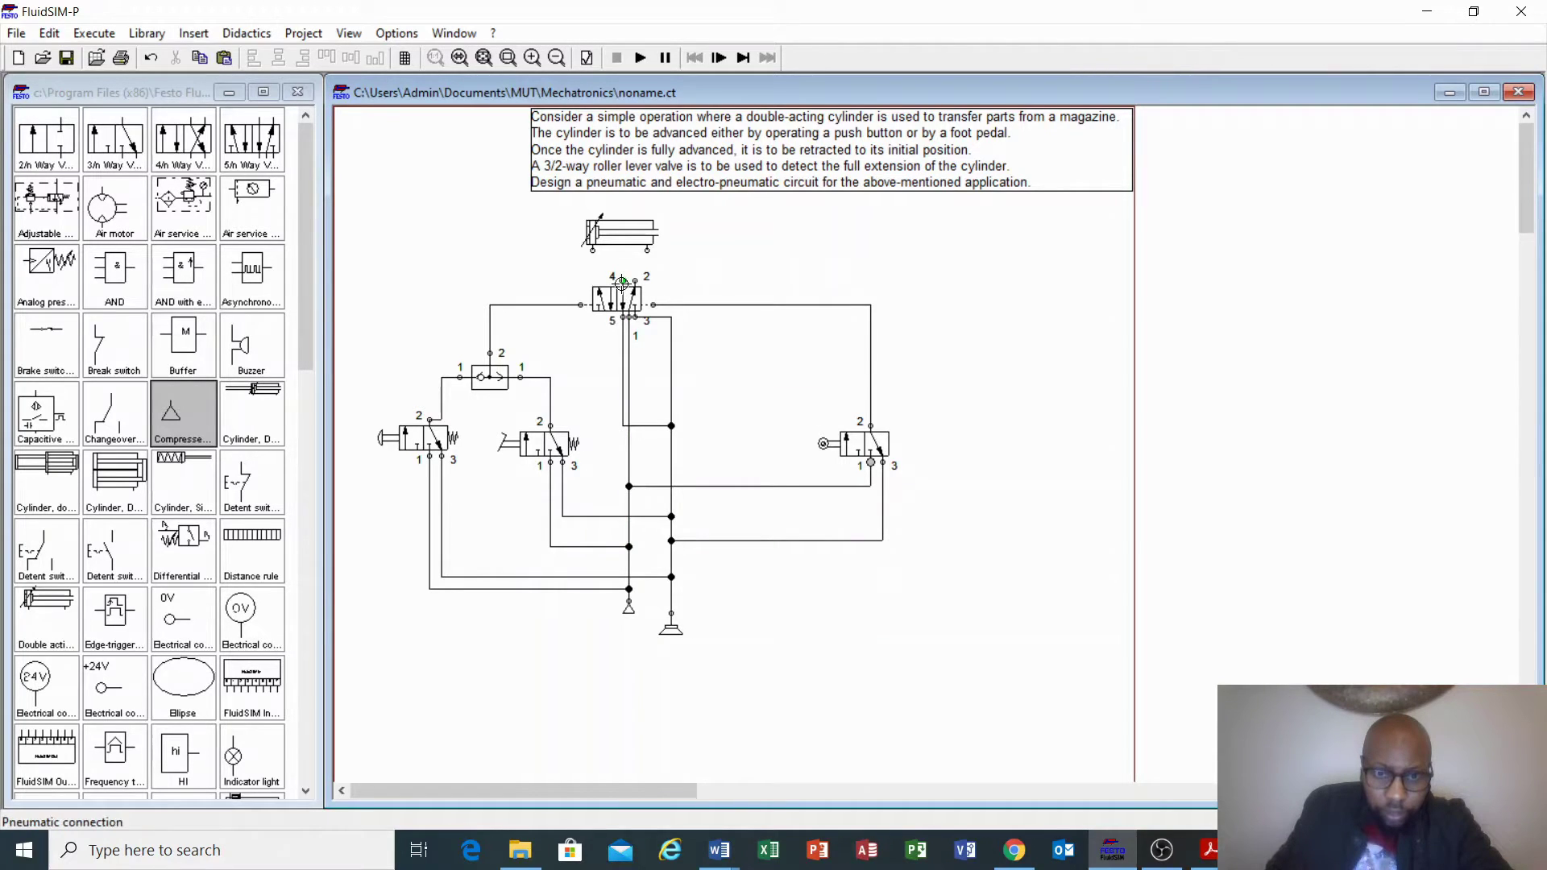
mouse_move(621, 281)
left_mouse_down()
mouse_move(594, 253)
mouse_move(646, 251)
left_mouse_up()
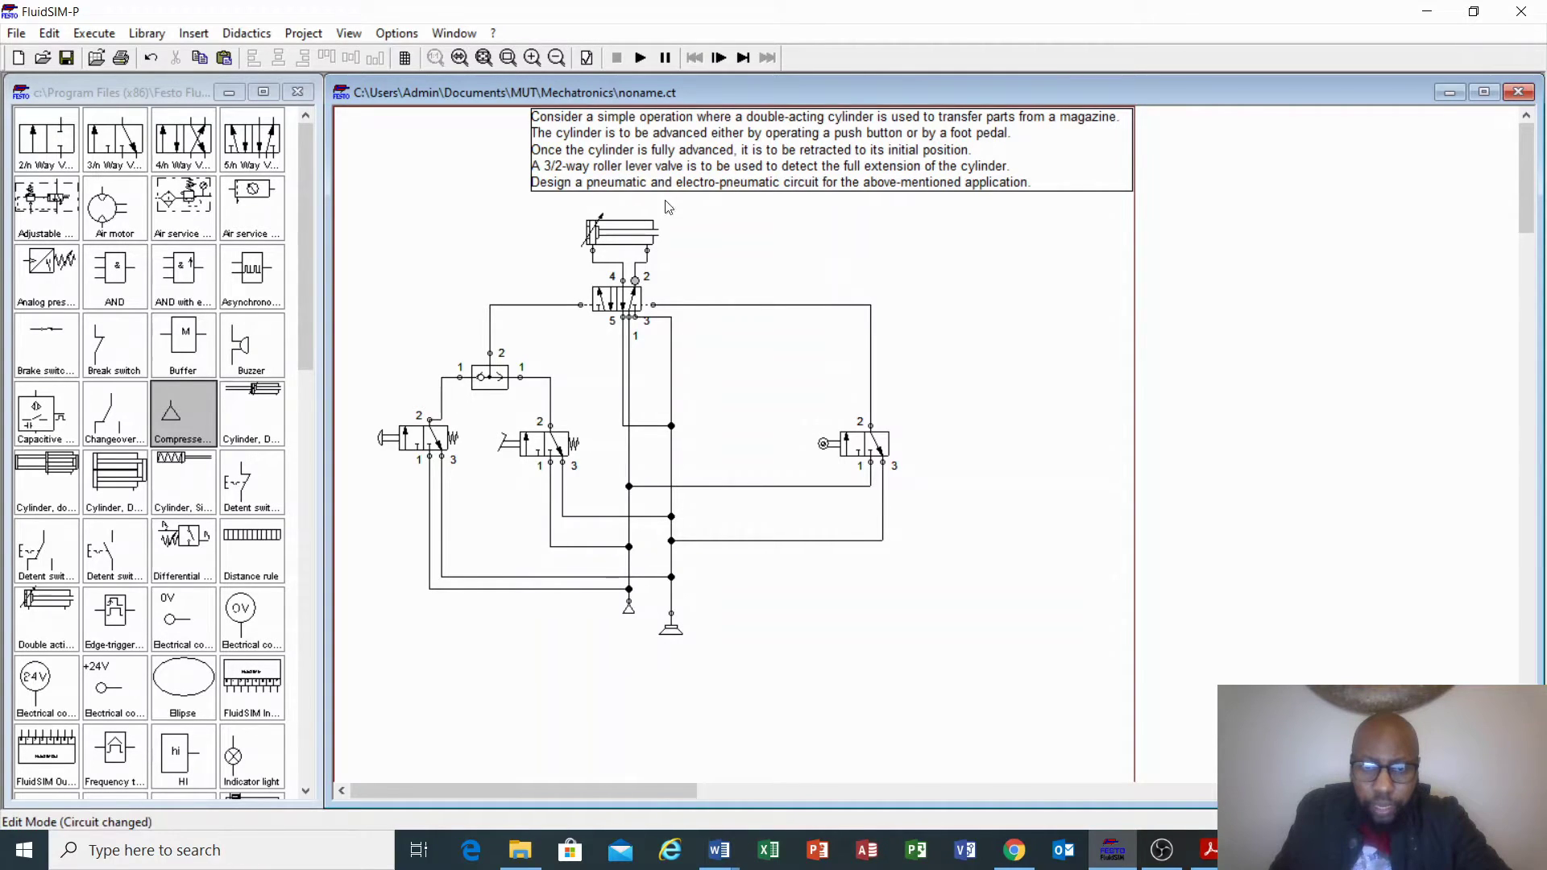
Add a distance-rule label a1 at 100 mm to the cylinder.
double_click(657, 243)
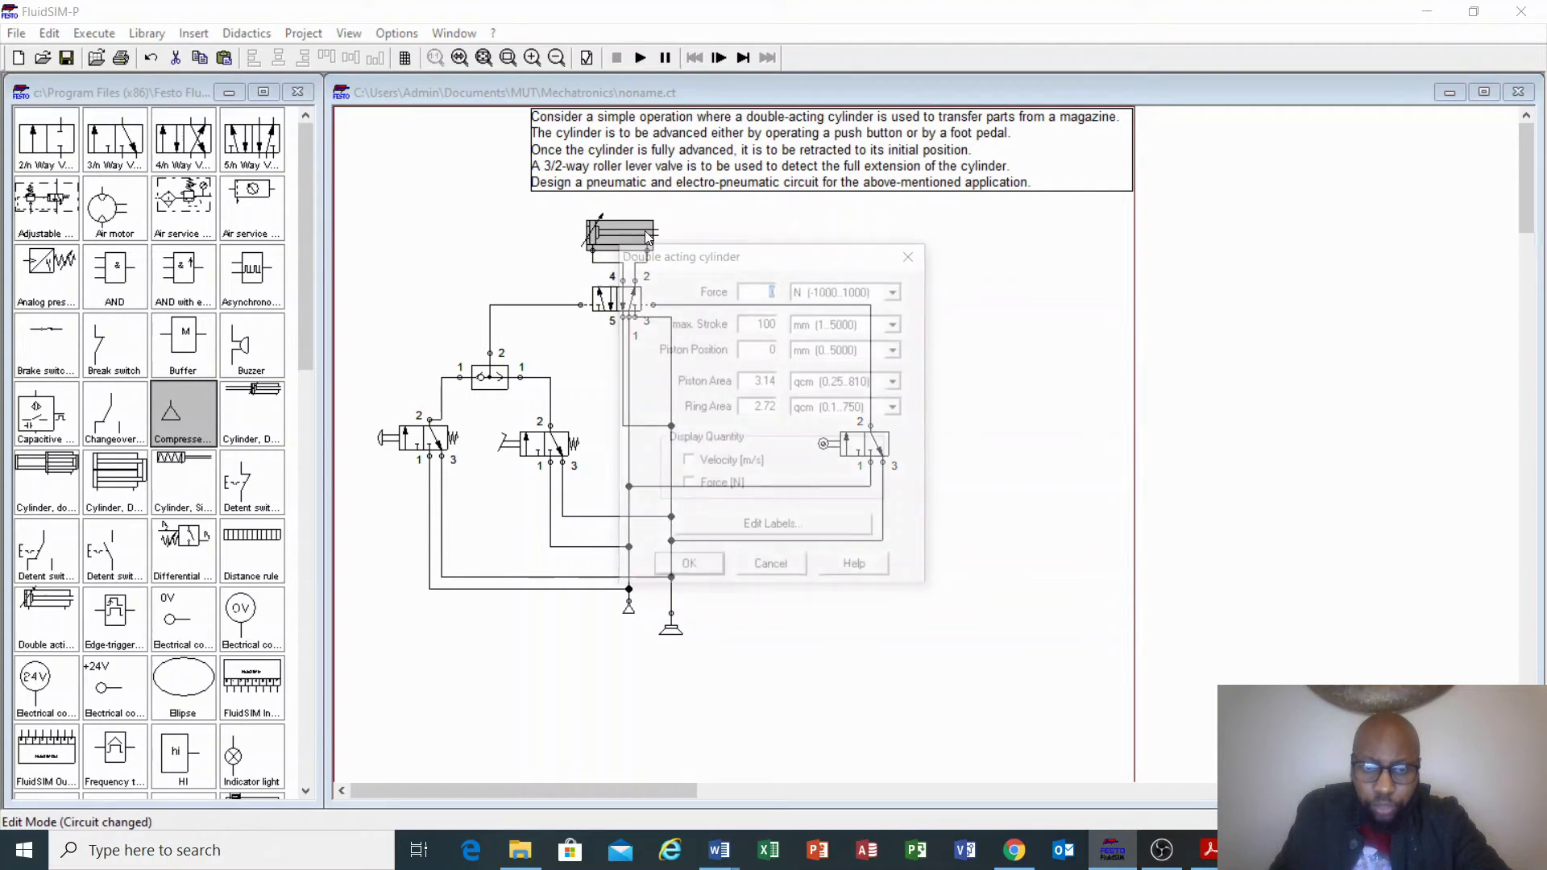
left_click(760, 527)
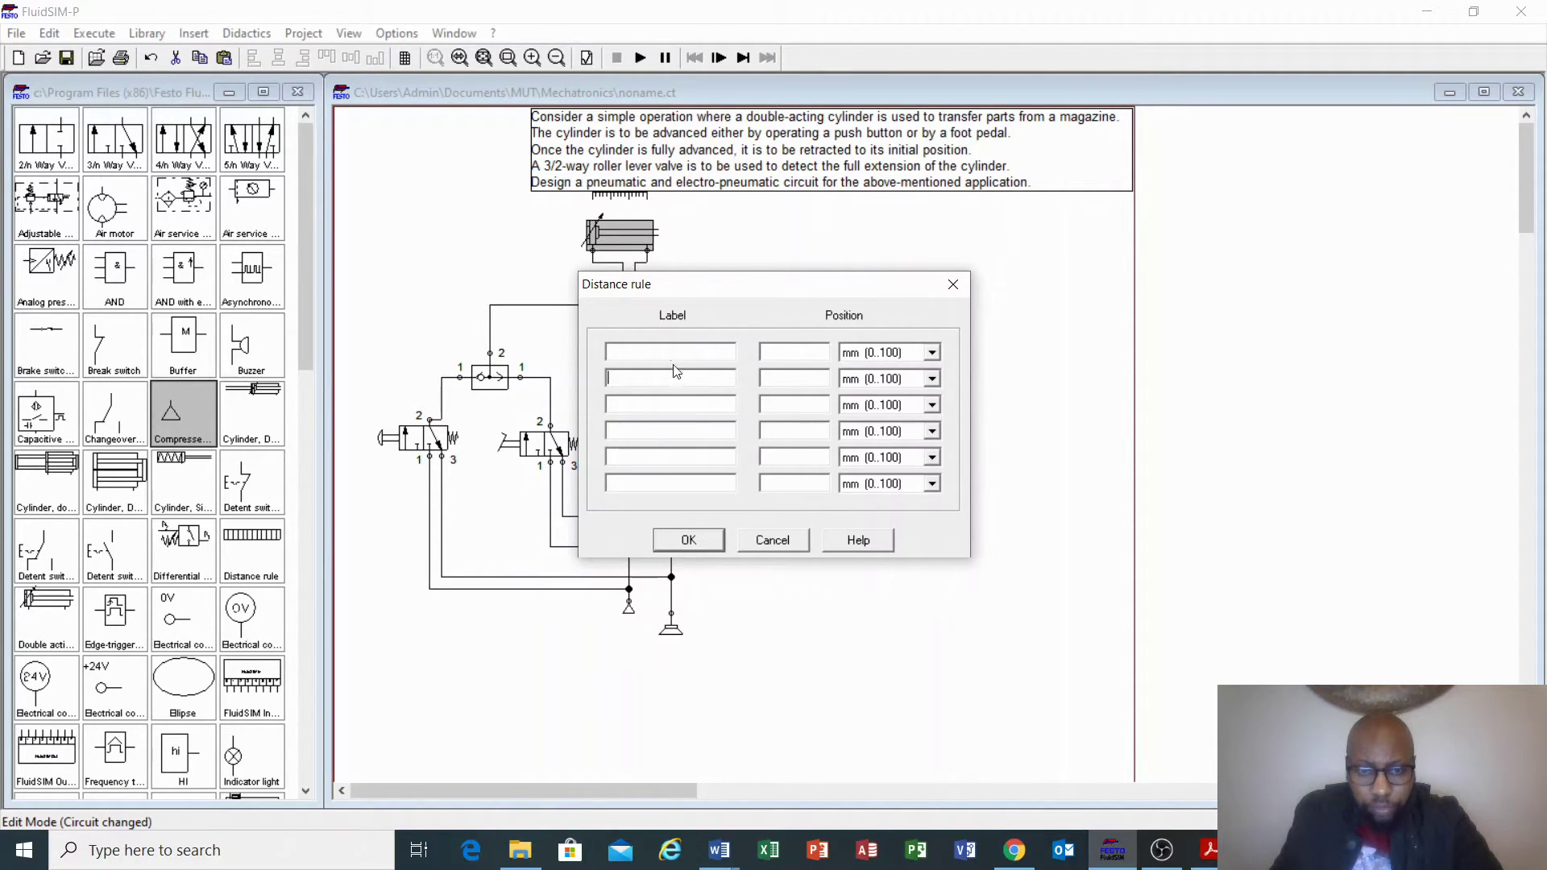
left_click(670, 351)
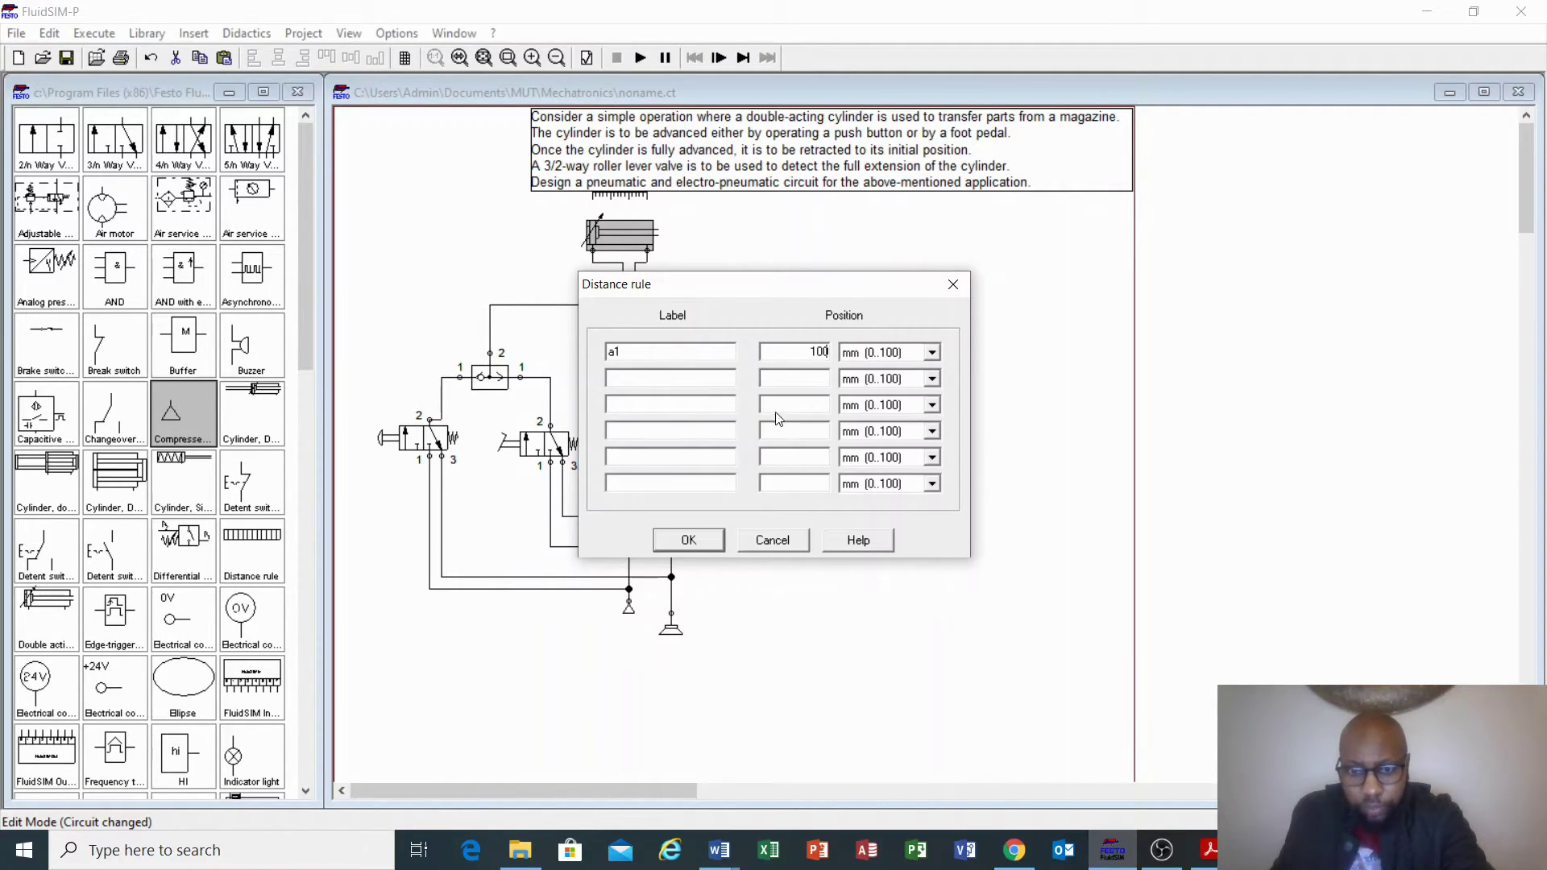
left_click(692, 542)
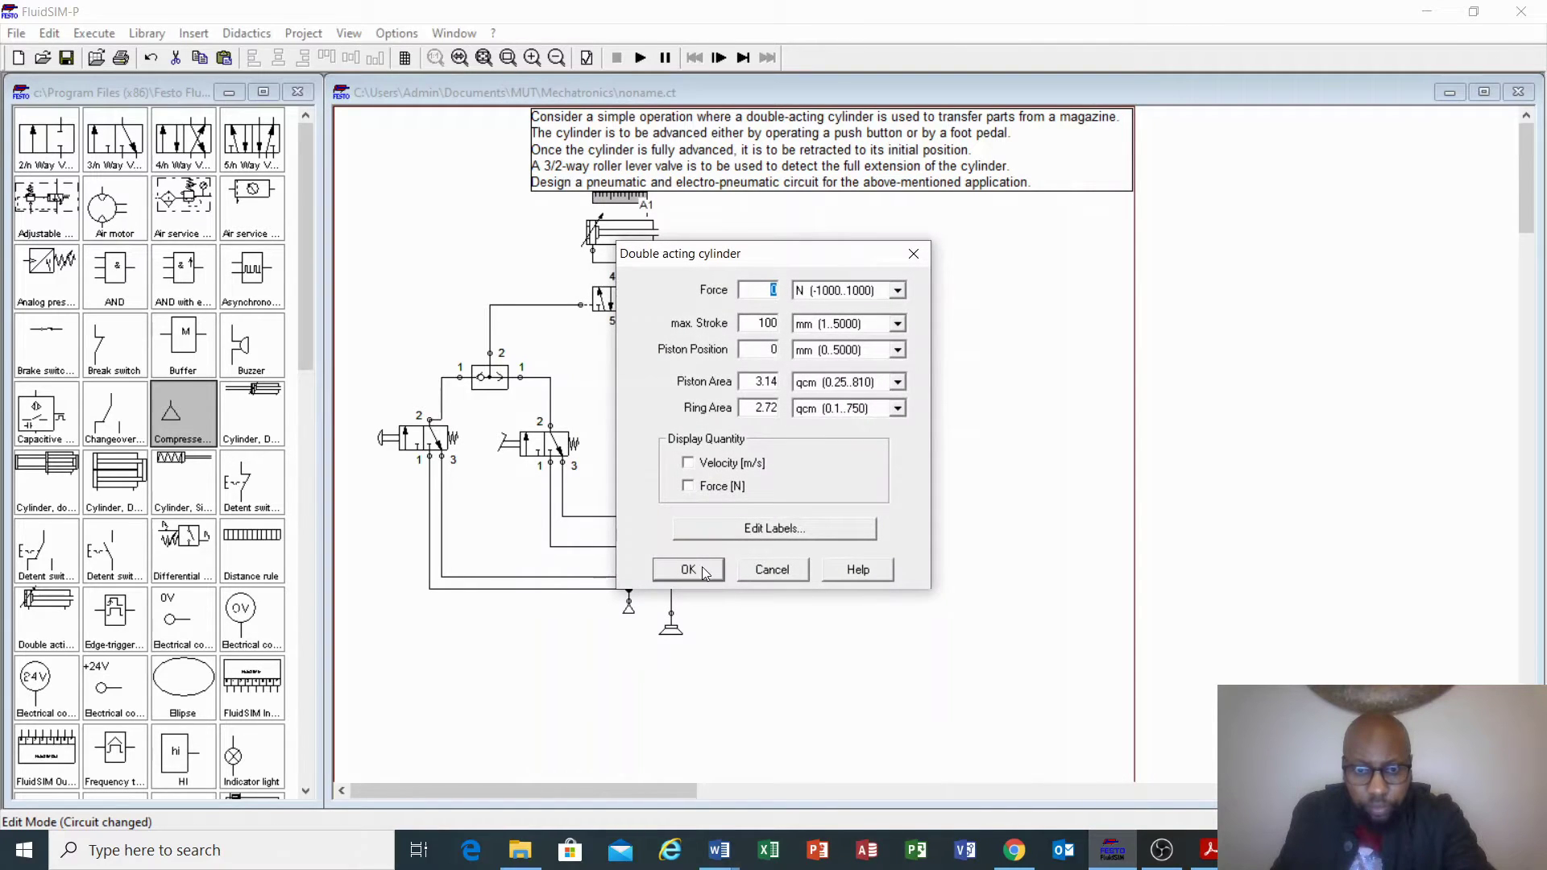
left_click(712, 579)
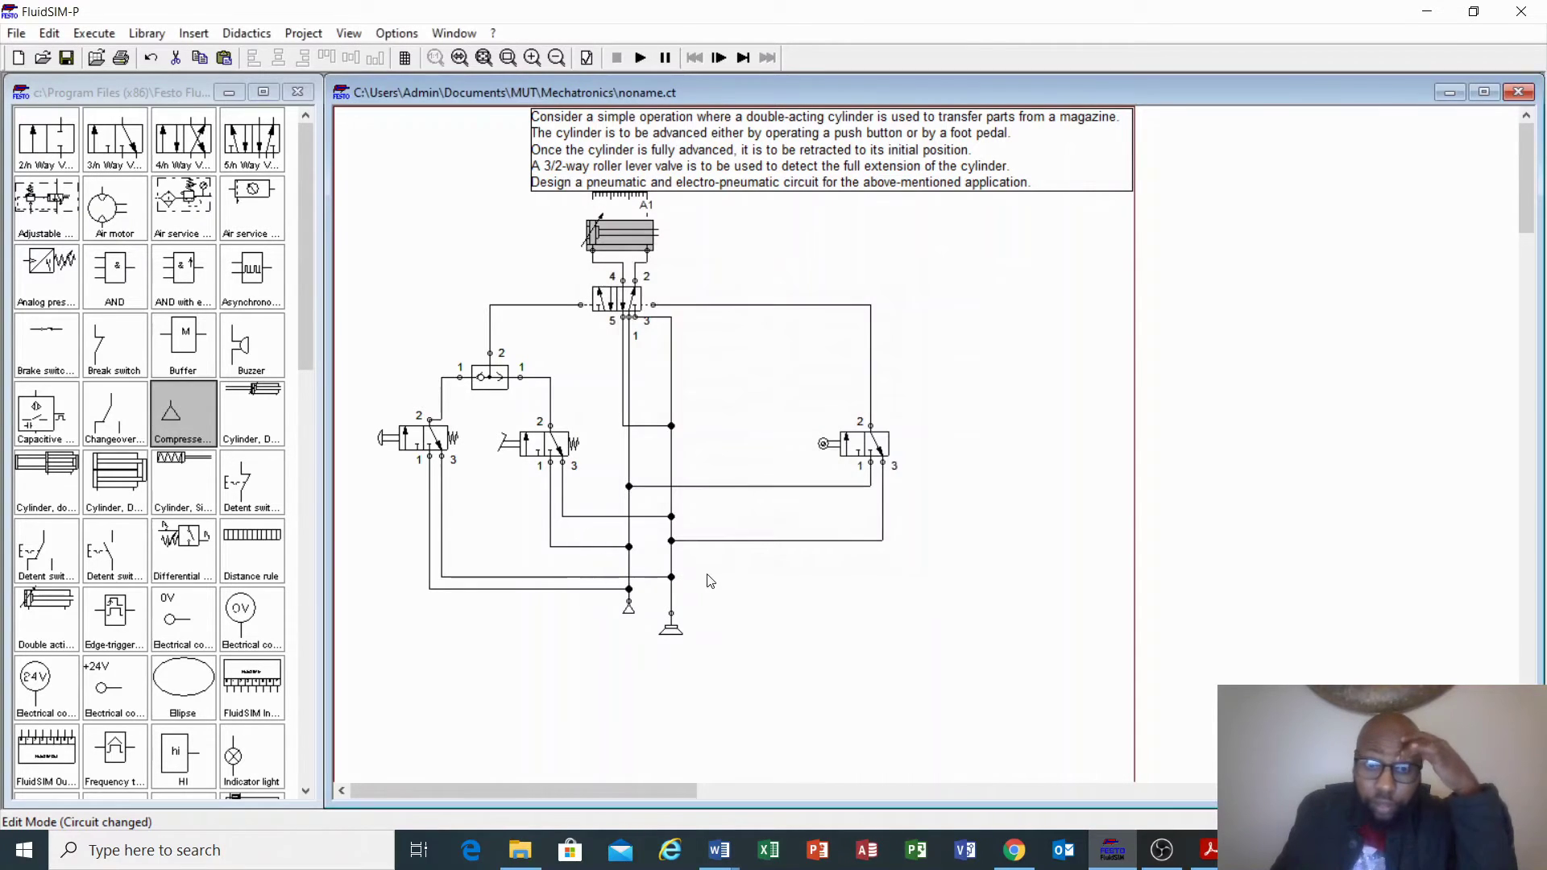
Tag the roller-lever valve a1, give it a spring return, and start the simulation.
double_click(823, 444)
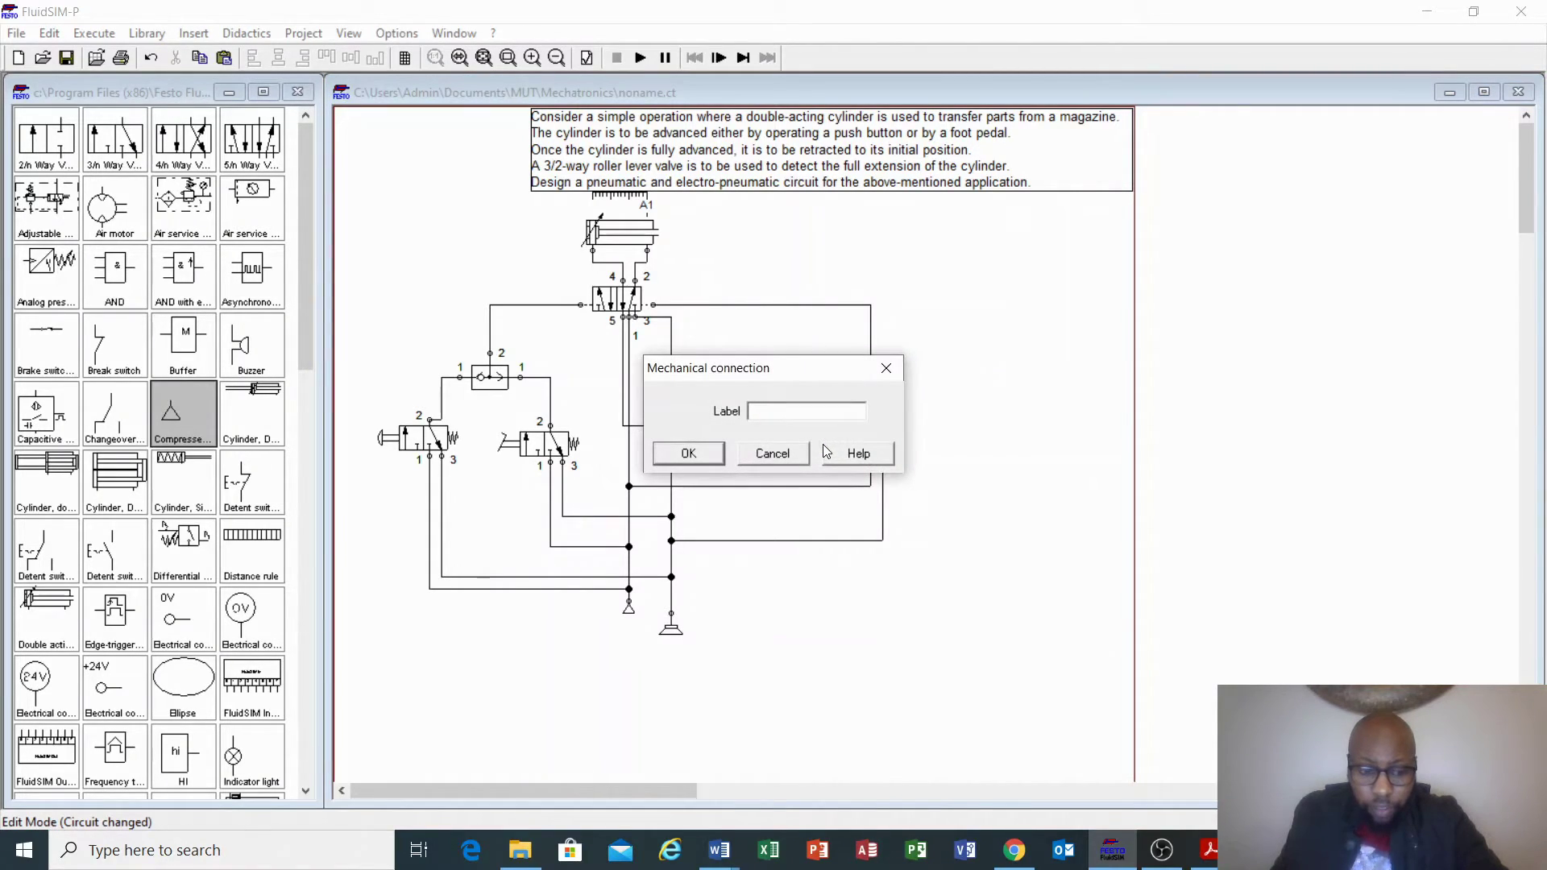
type("a1")
left_click(708, 451)
double_click(870, 444)
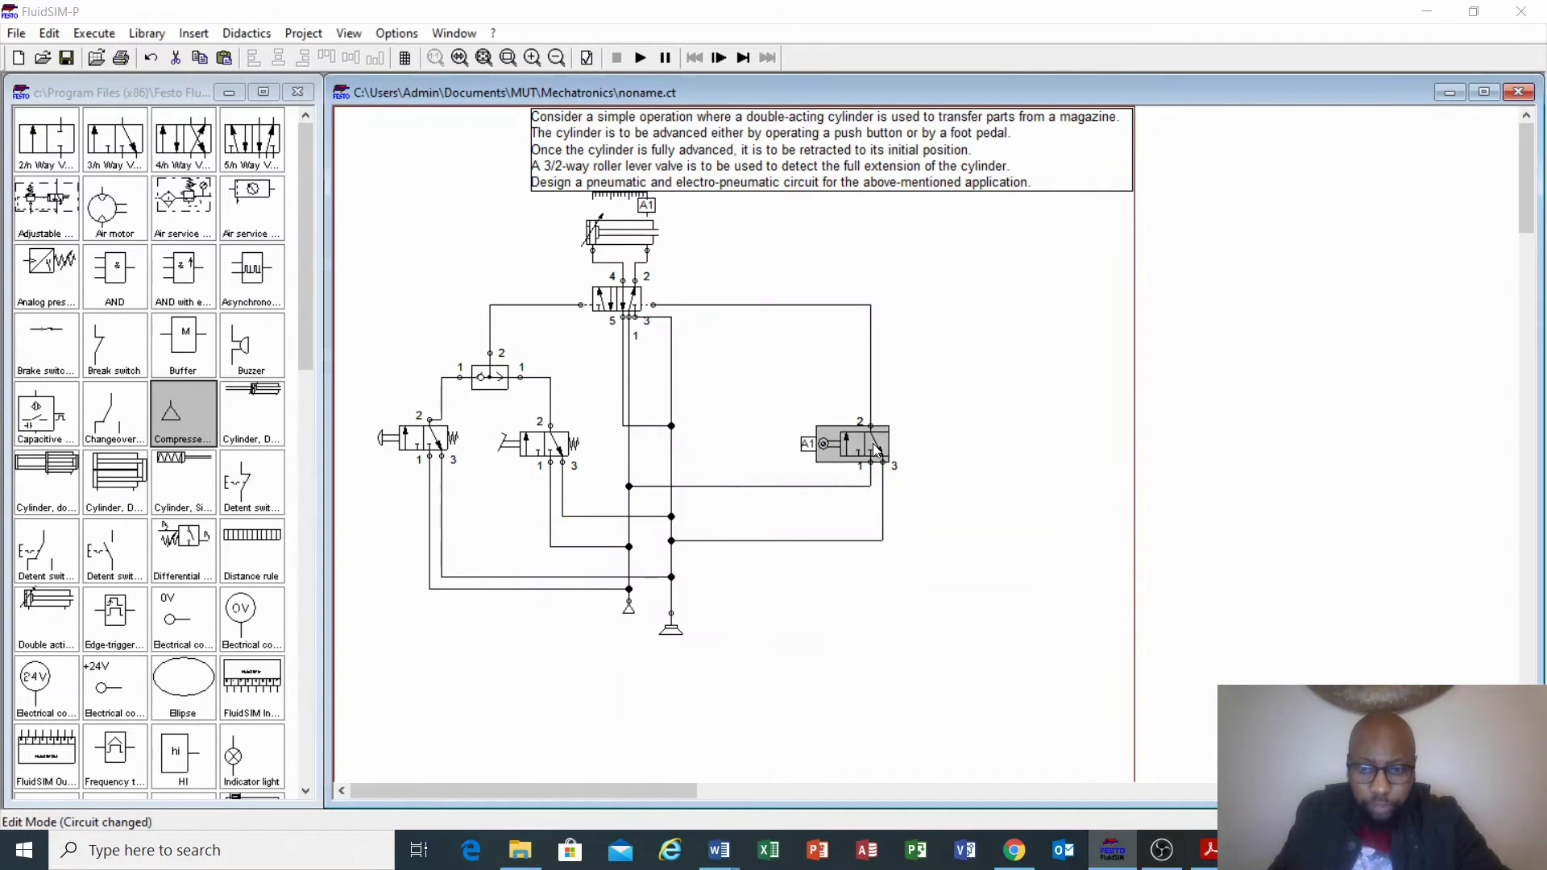
left_click(909, 338)
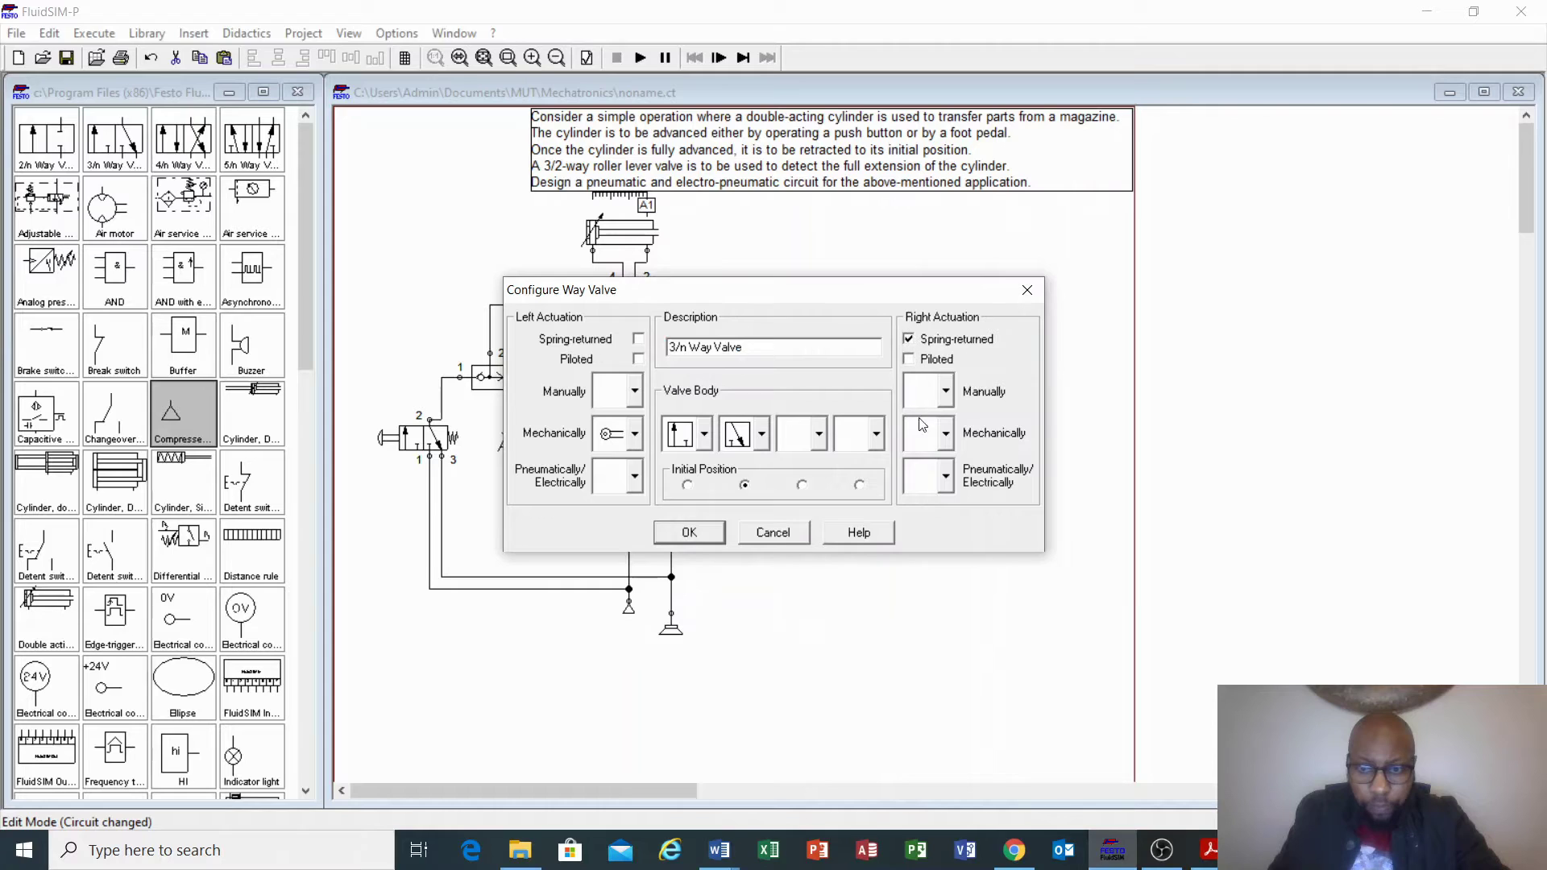
left_click(695, 535)
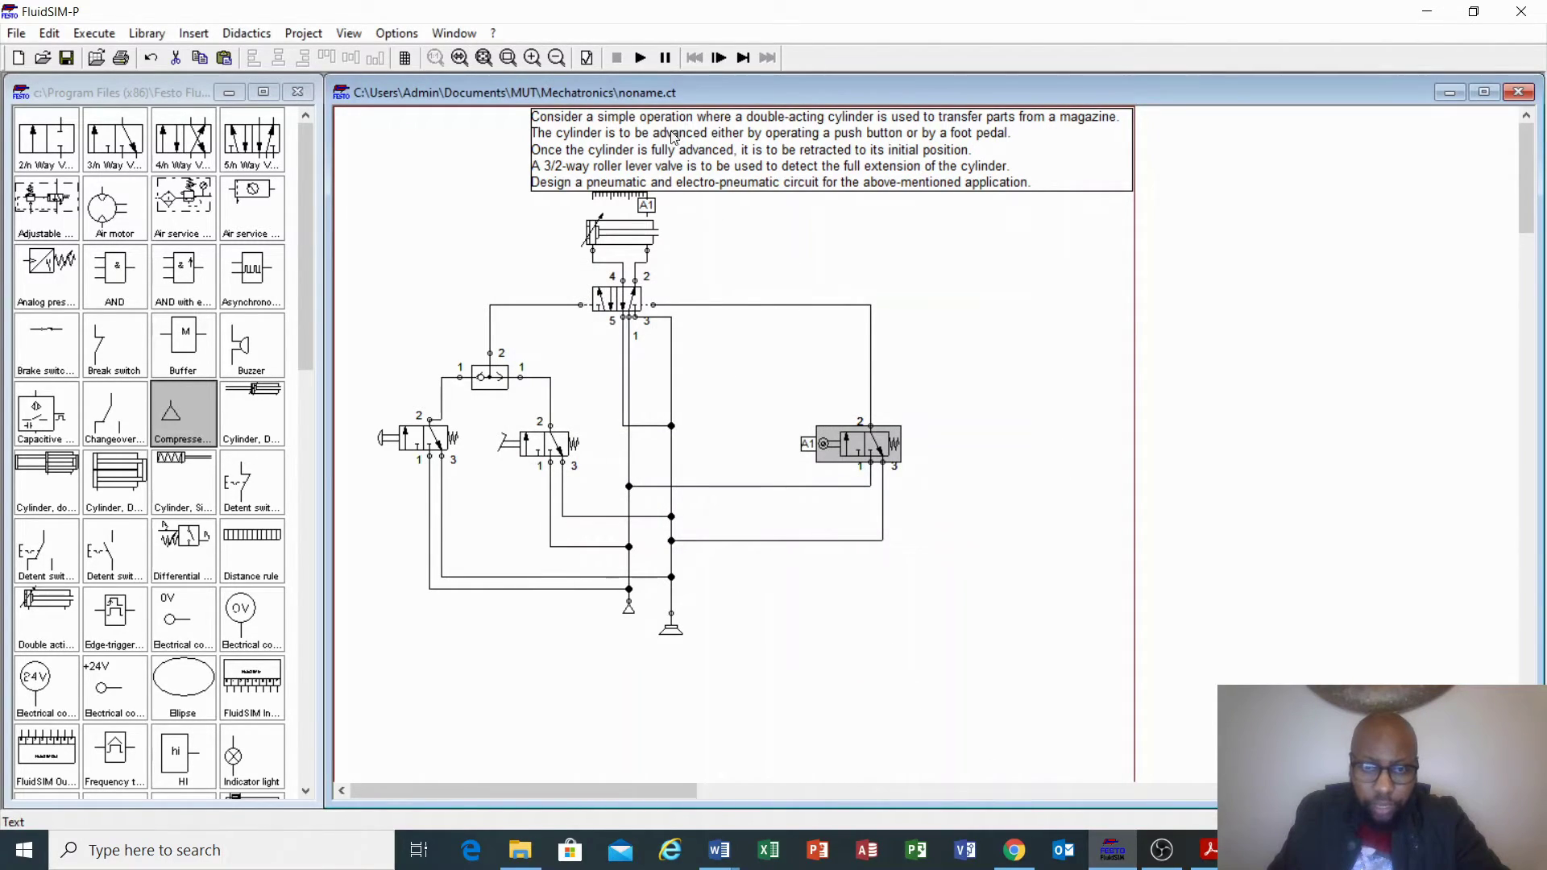
left_click(641, 57)
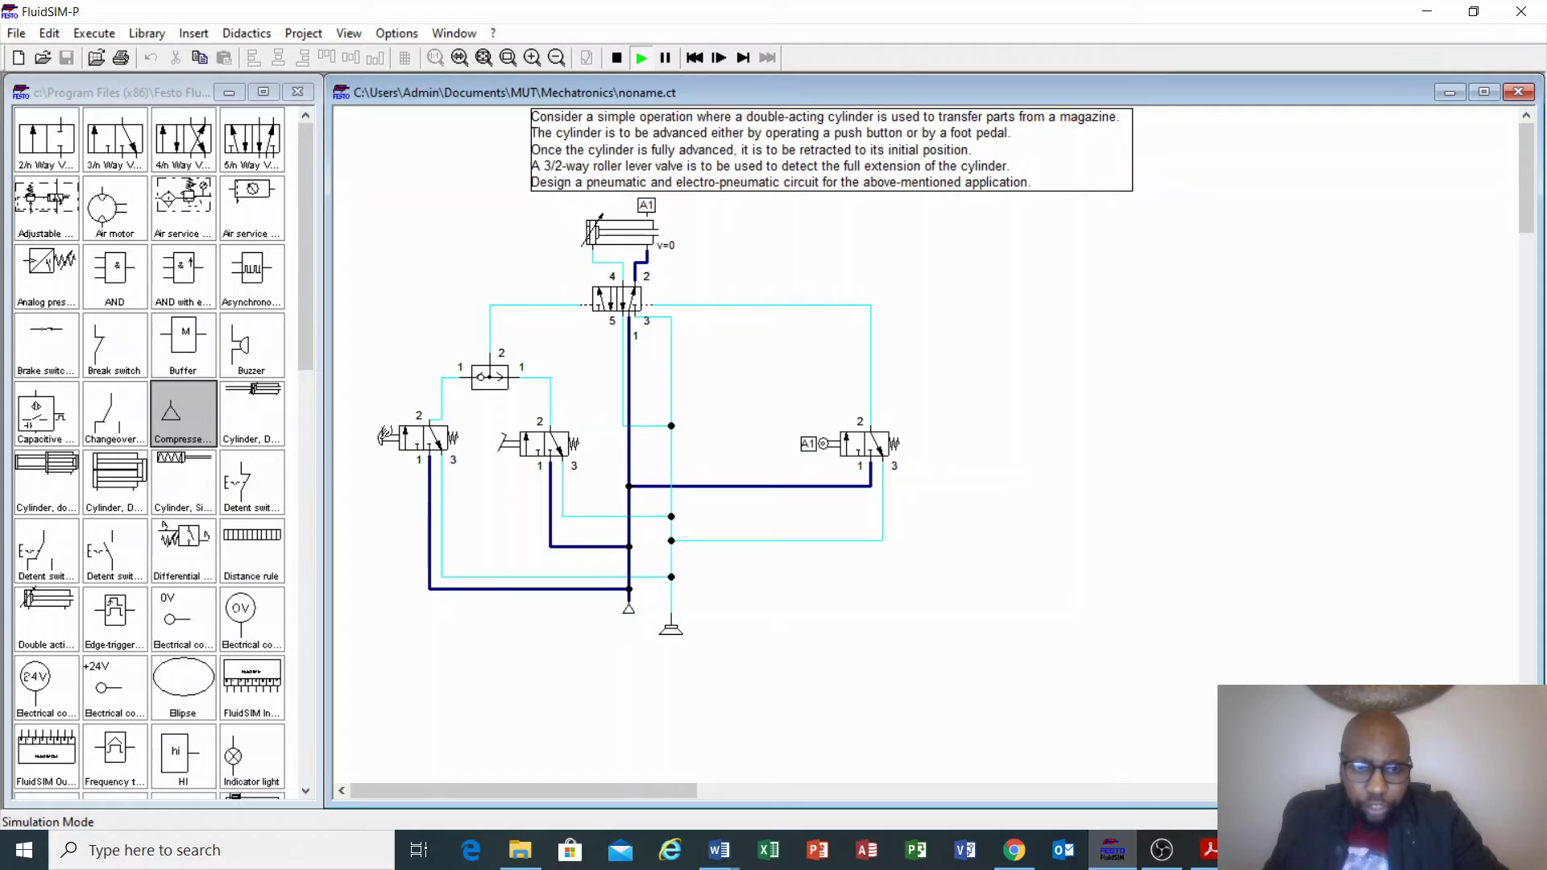
Run the simulation by actuating the push-button valve twice, then the foot-pedal valve, to cycle cylinder A1.
left_click(385, 436)
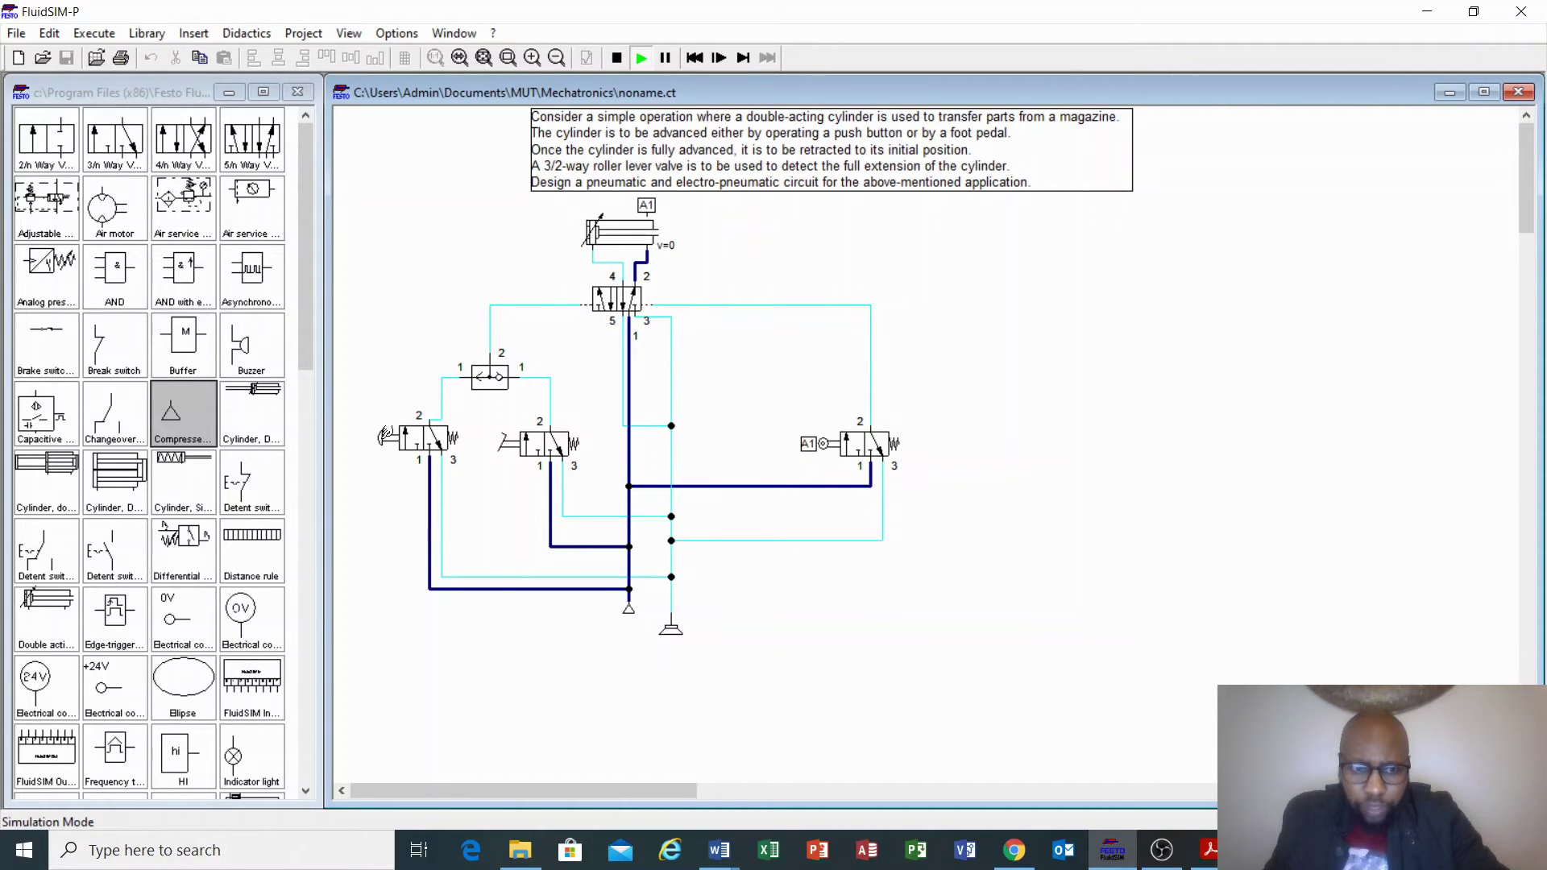
left_click(385, 436)
left_click(509, 439)
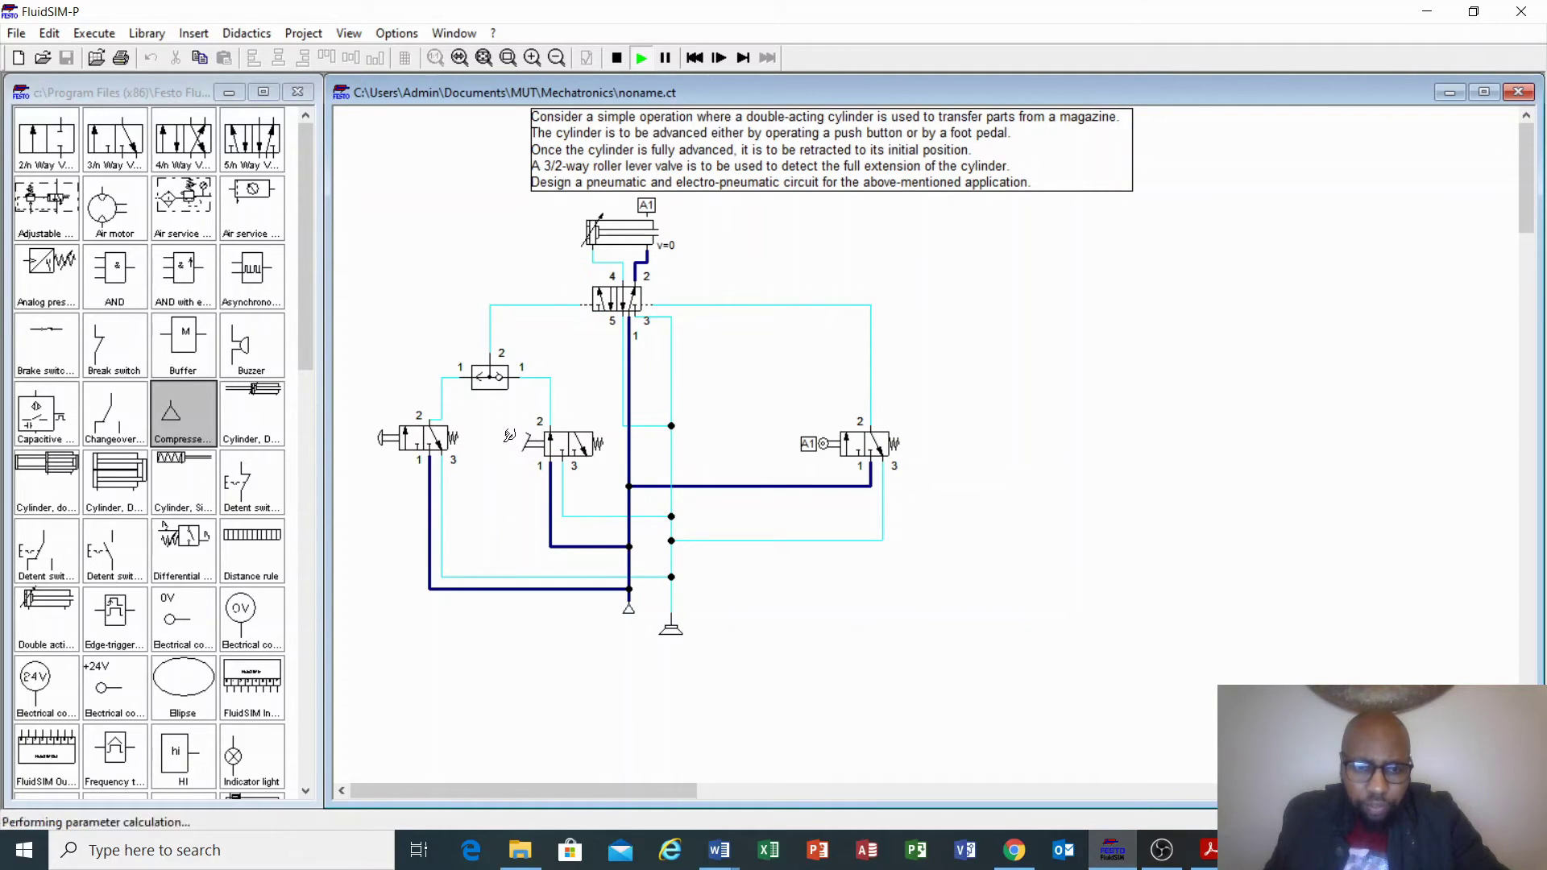